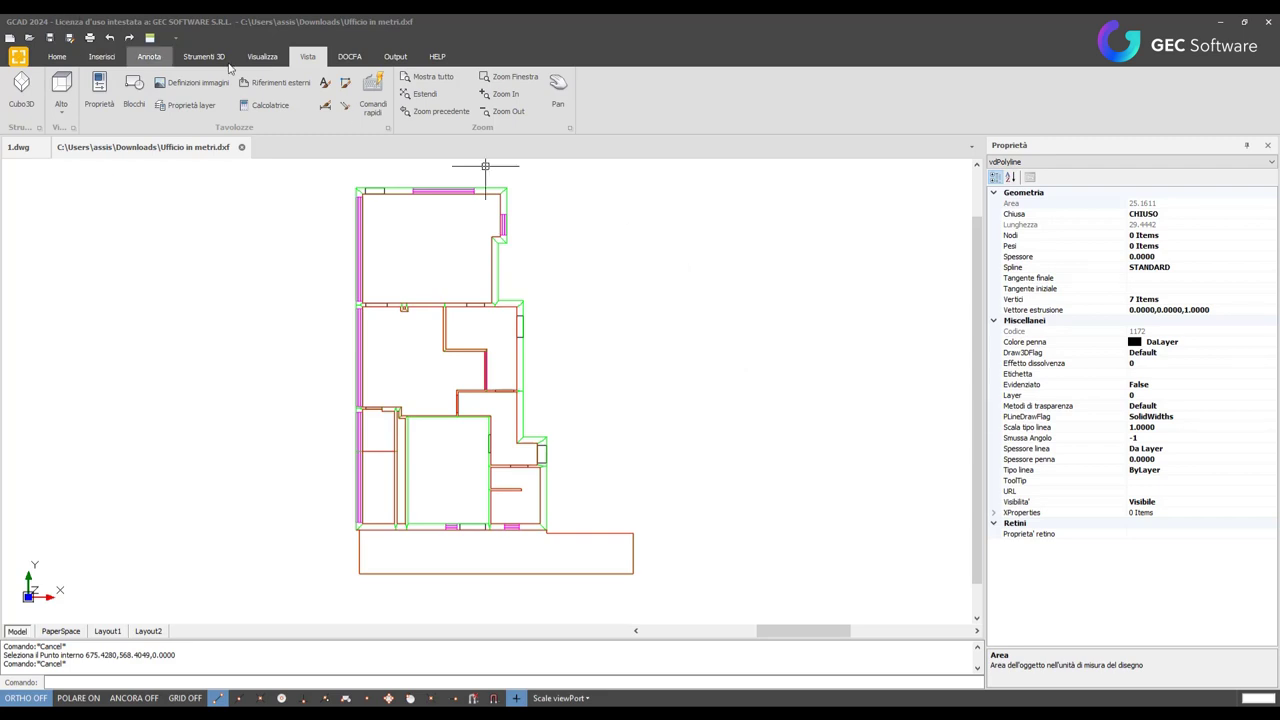
Show the Home ribbon tools for the 'Ufficio in metri.dxf' office floor plan
{"action": "left_click", "coordinate": [62, 58]}
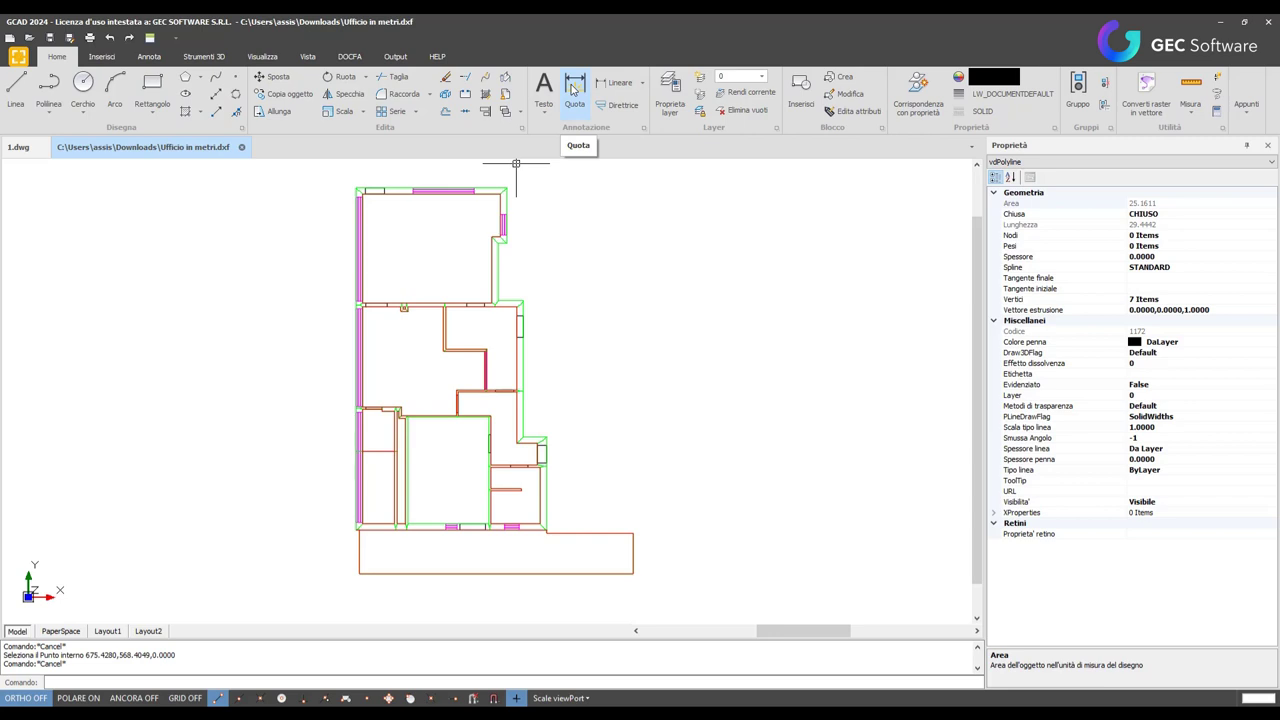
Dimension the top wall horizontally between the top corners, placing the 6.98 dimension above the plan
{"action": "left_click", "coordinate": [642, 83]}
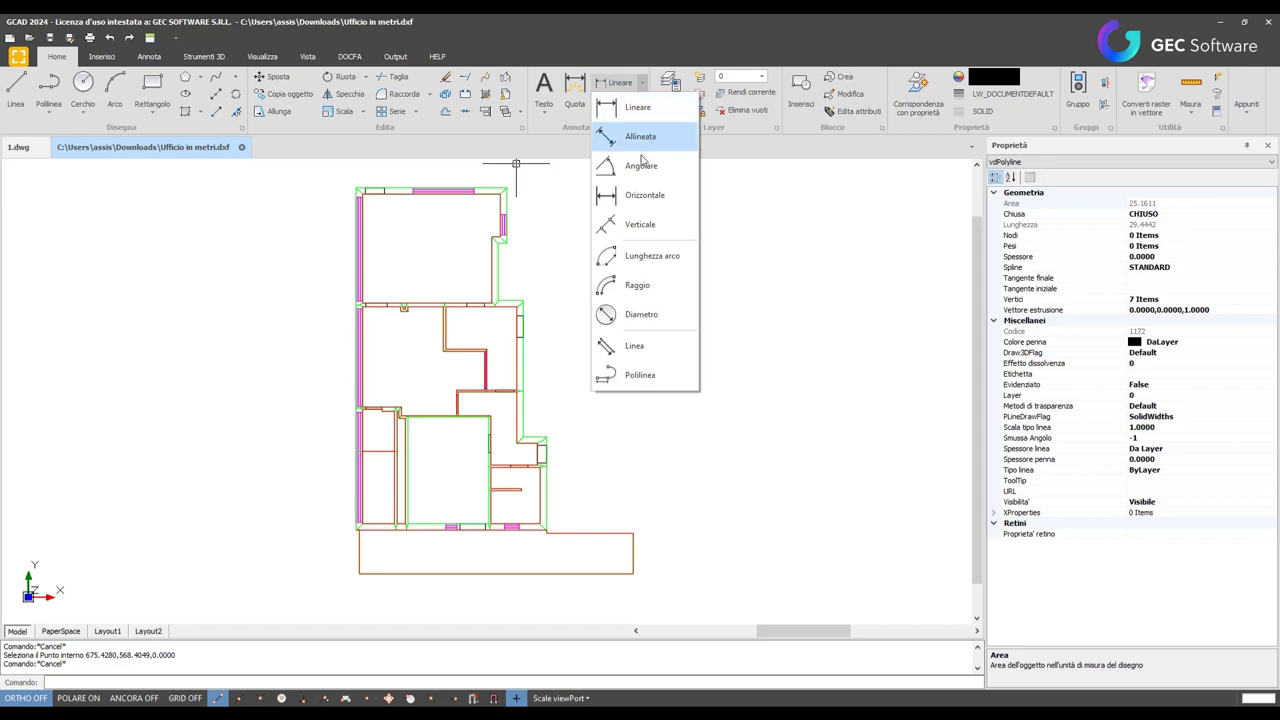
{"action": "left_click", "coordinate": [577, 86]}
{"action": "left_click", "coordinate": [577, 86]}
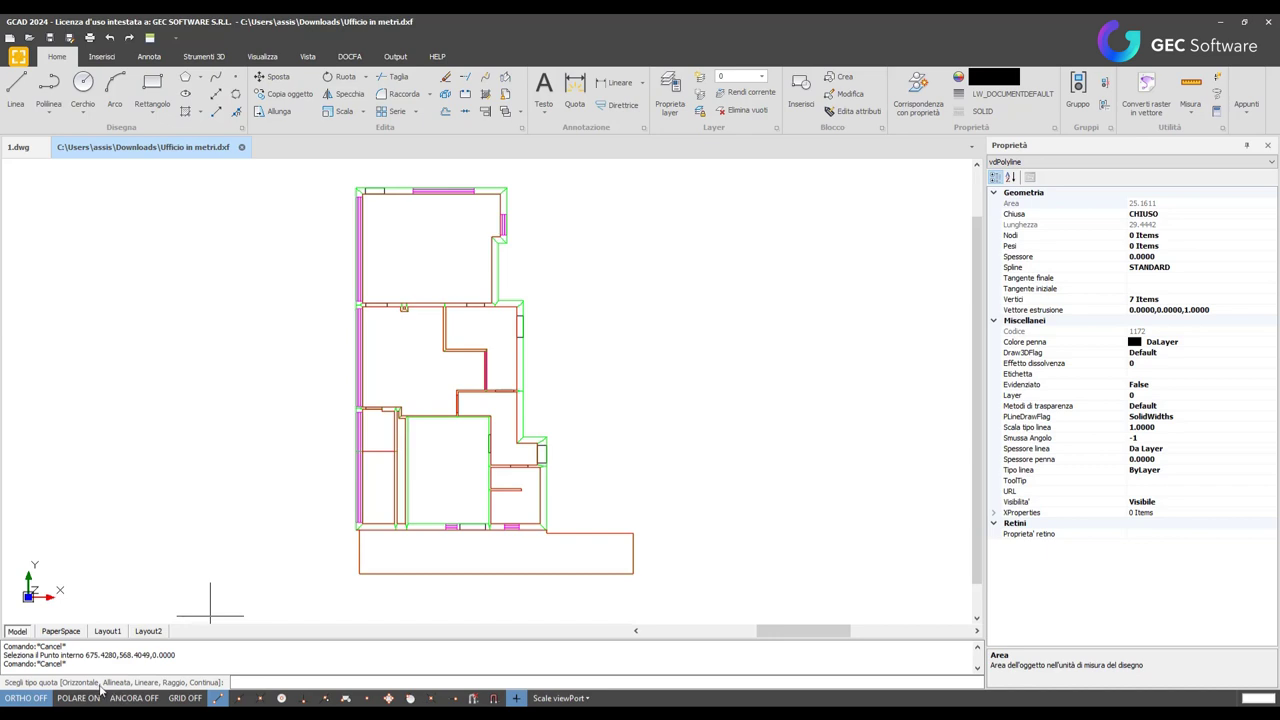
{"action": "left_click", "coordinate": [492, 682]}
{"action": "type", "text": "O"}
{"action": "key", "text": "Return"}
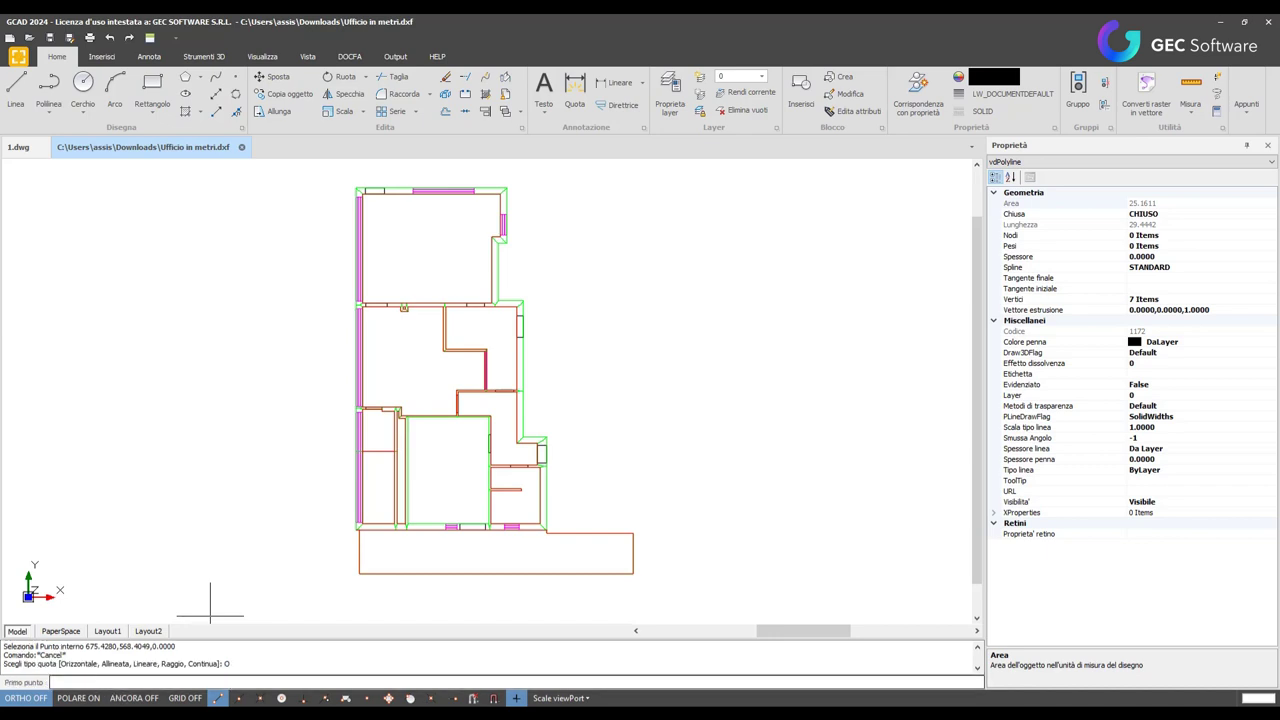
{"action": "scroll", "coordinate": [360, 185], "scroll_direction": "up", "scroll_amount": 2}
{"action": "scroll", "coordinate": [362, 190], "scroll_direction": "up", "scroll_amount": 1}
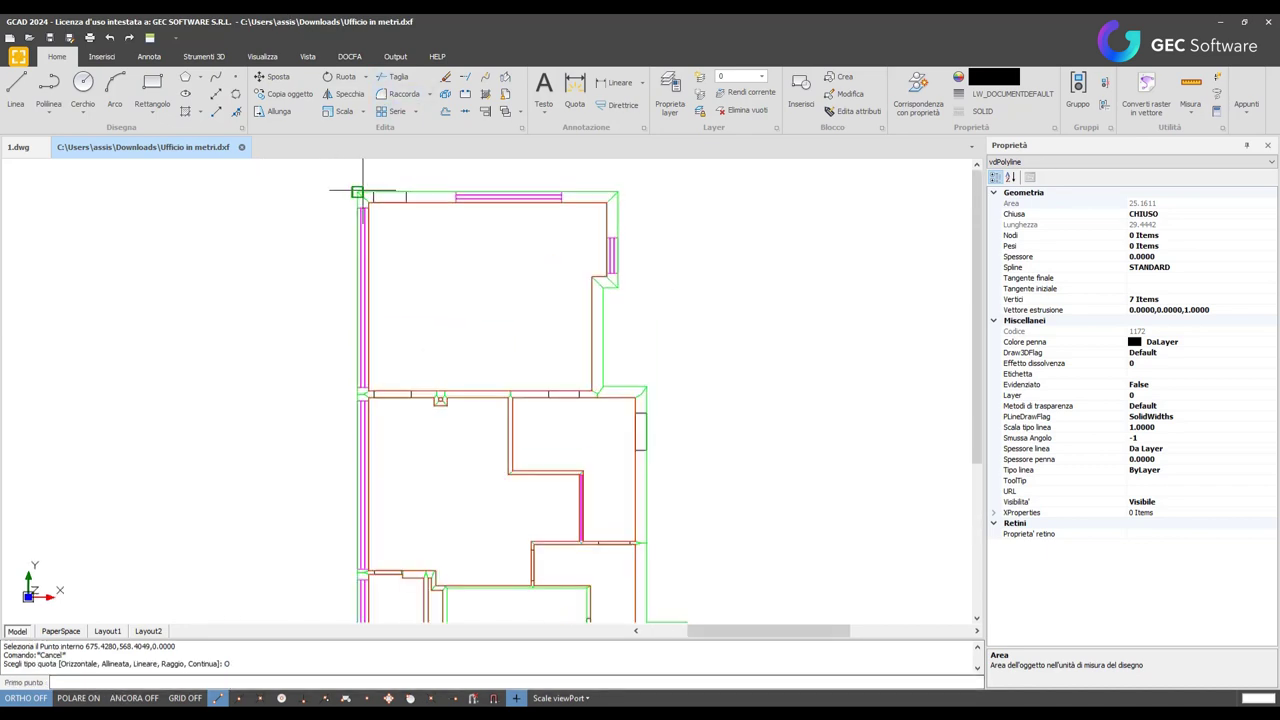
{"action": "left_click", "coordinate": [362, 190]}
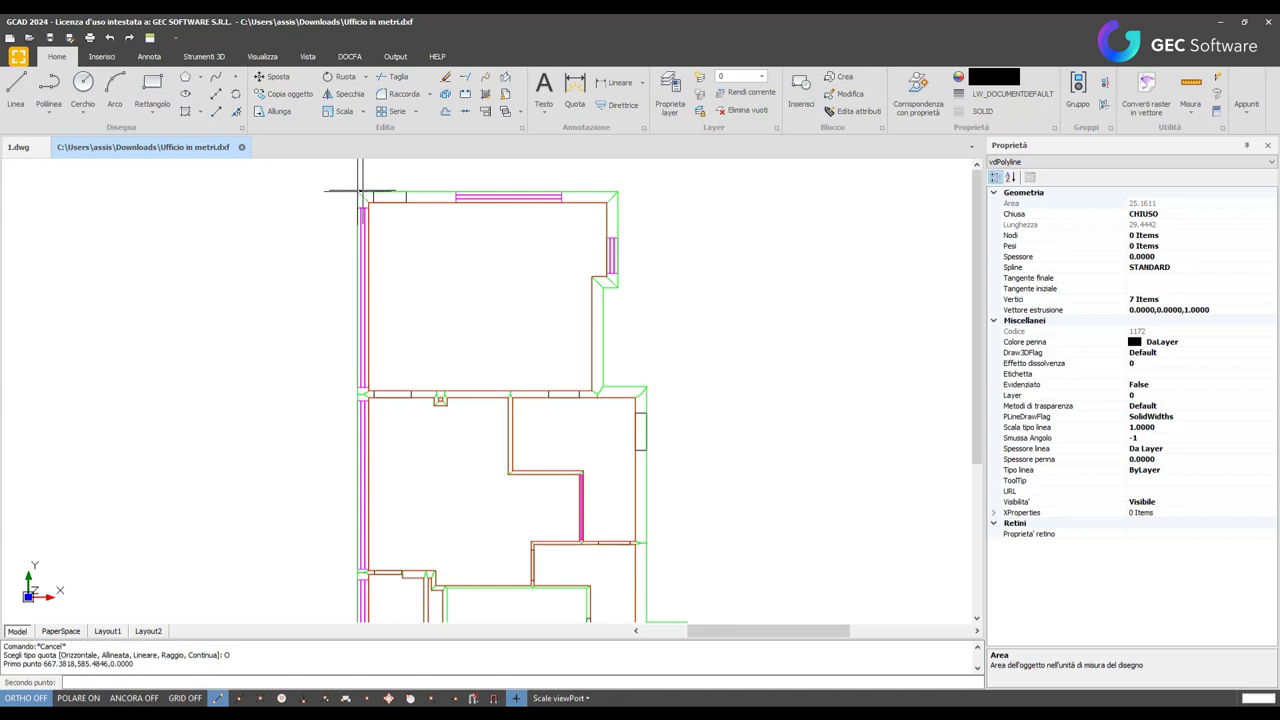
{"action": "left_click", "coordinate": [618, 191]}
{"action": "scroll", "coordinate": [640, 195], "scroll_direction": "down", "scroll_amount": 1}
{"action": "left_click", "coordinate": [586, 300]}
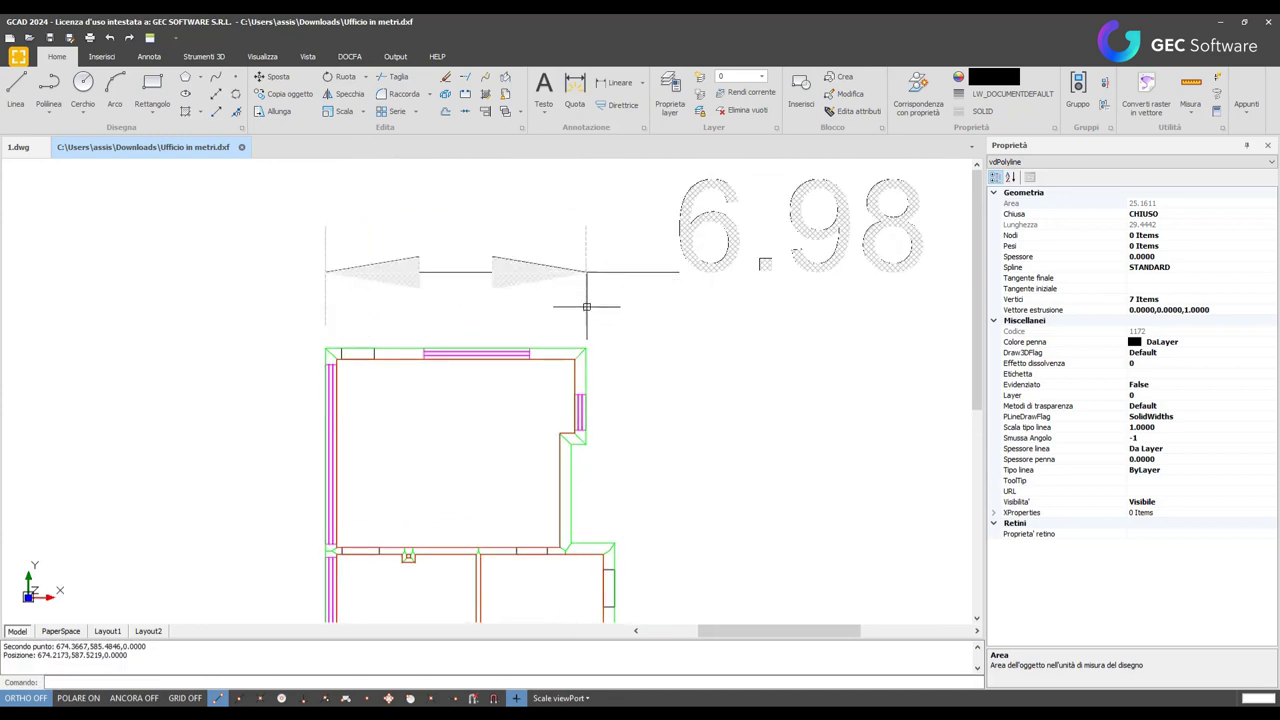
{"action": "scroll", "coordinate": [586, 307], "scroll_direction": "down", "scroll_amount": 3}
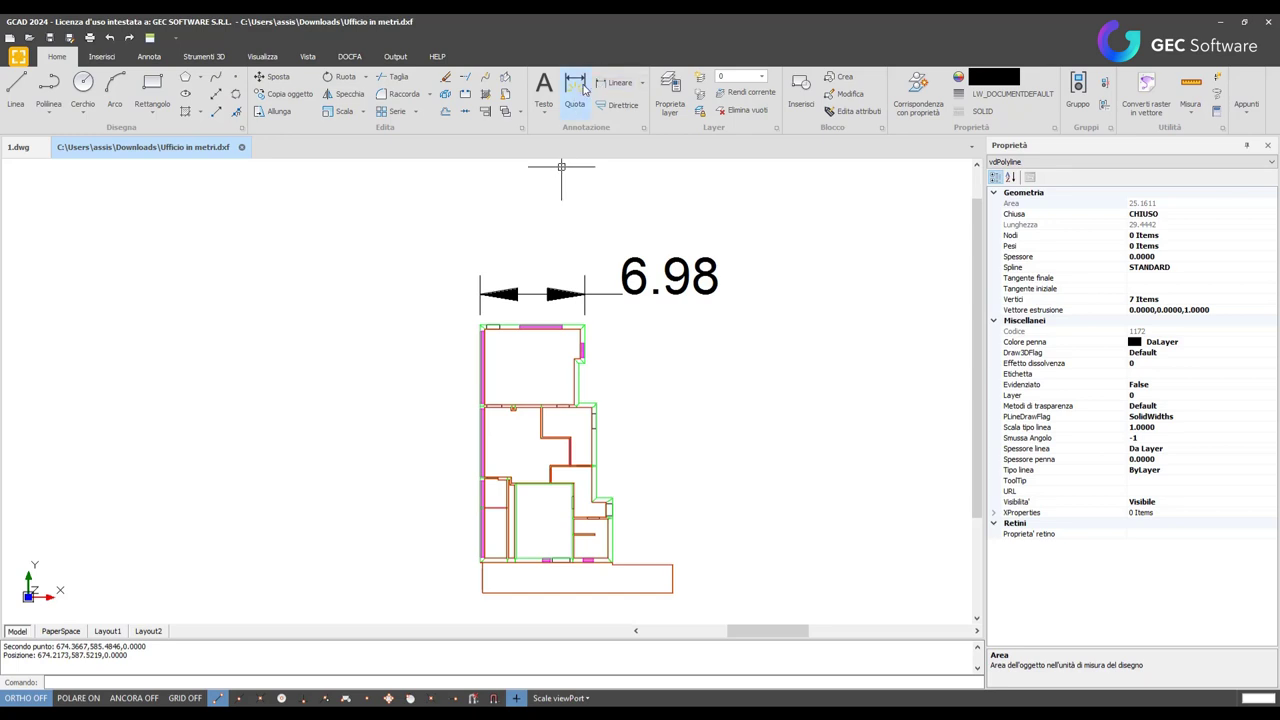
Use Verticale to dimension the left side corner to corner, placing 15.88 left of the plan
{"action": "left_click", "coordinate": [645, 86]}
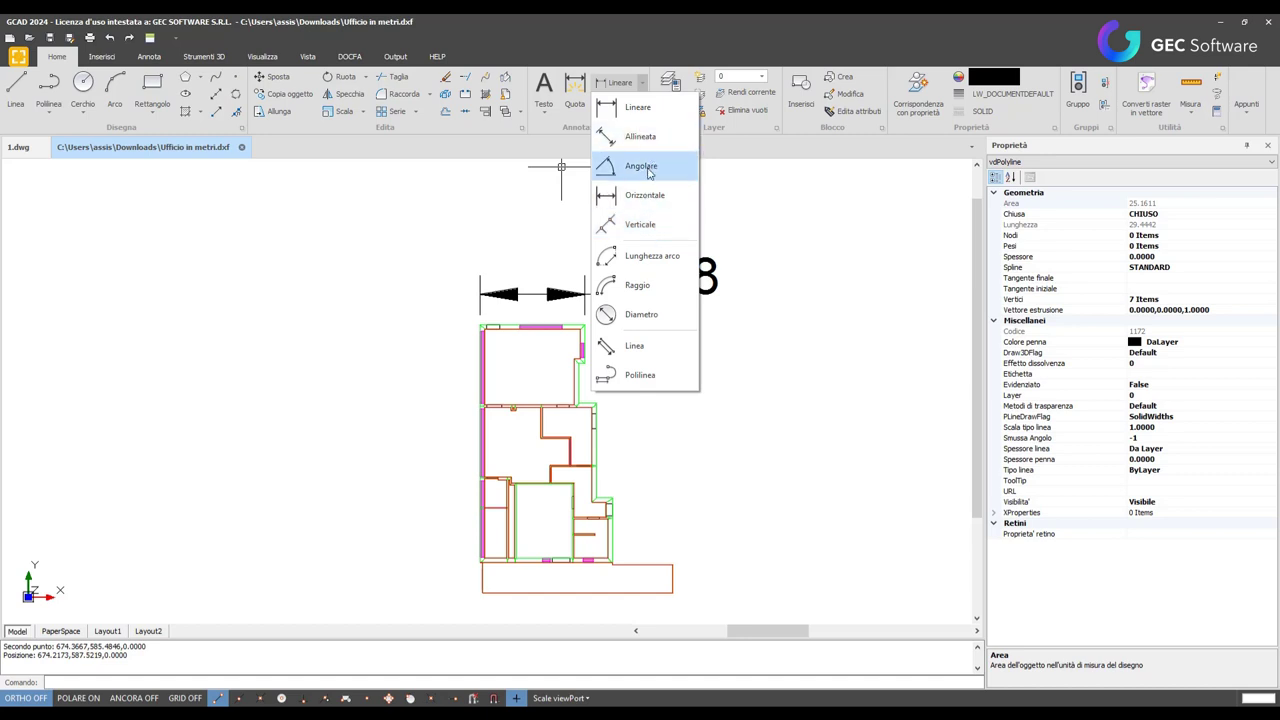
{"action": "left_click", "coordinate": [643, 228]}
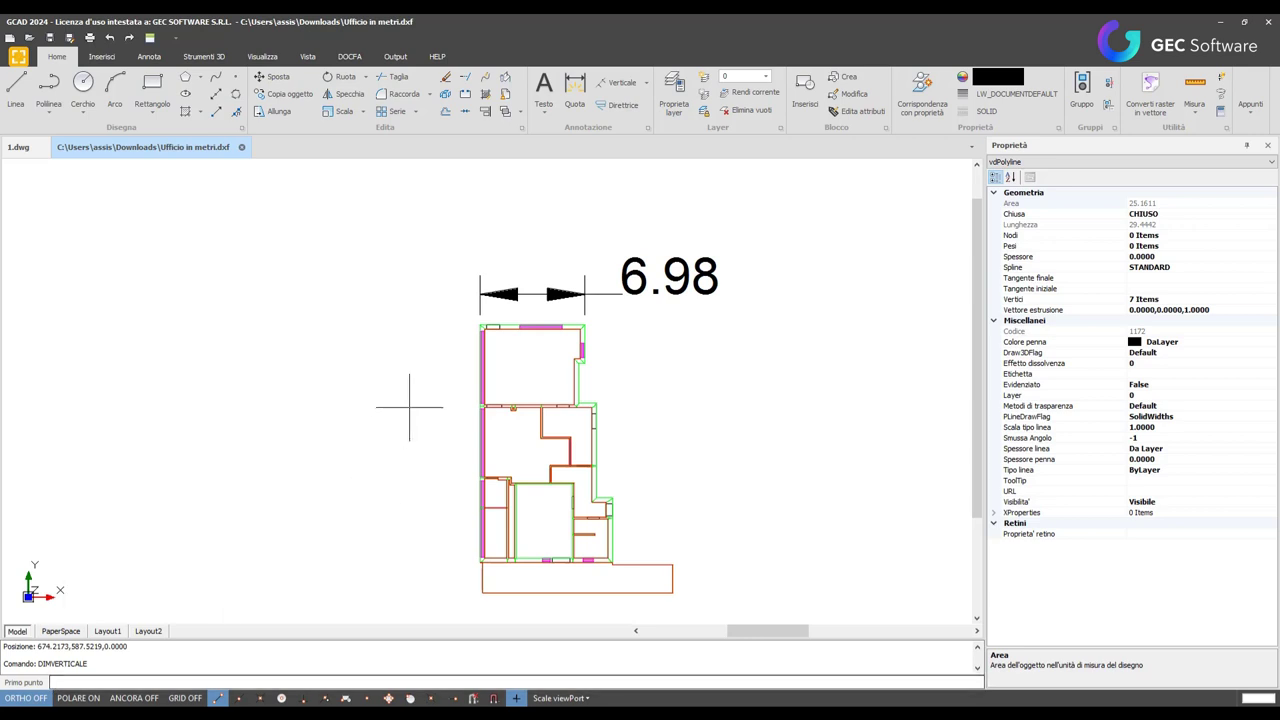
{"action": "scroll", "coordinate": [470, 363], "scroll_direction": "up", "scroll_amount": 3}
{"action": "left_click", "coordinate": [488, 282]}
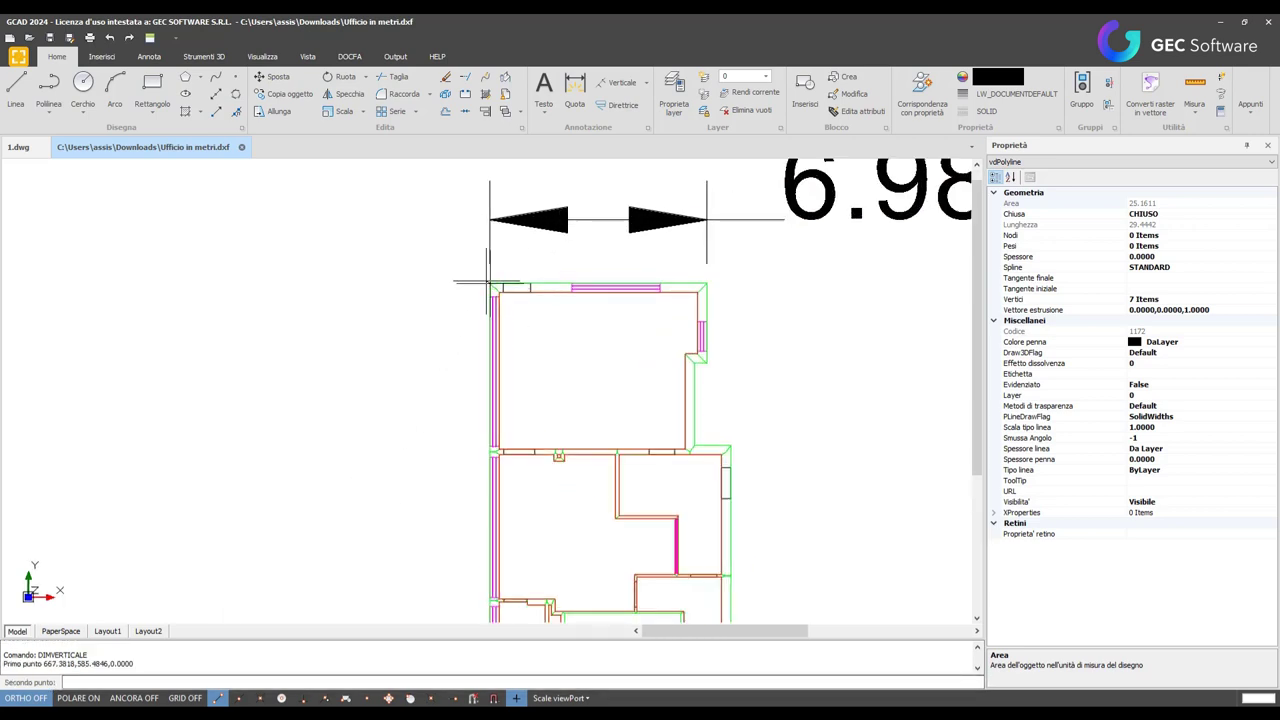
{"action": "scroll", "coordinate": [394, 366], "scroll_direction": "down", "scroll_amount": 3}
{"action": "scroll", "coordinate": [443, 400], "scroll_direction": "down", "scroll_amount": 2}
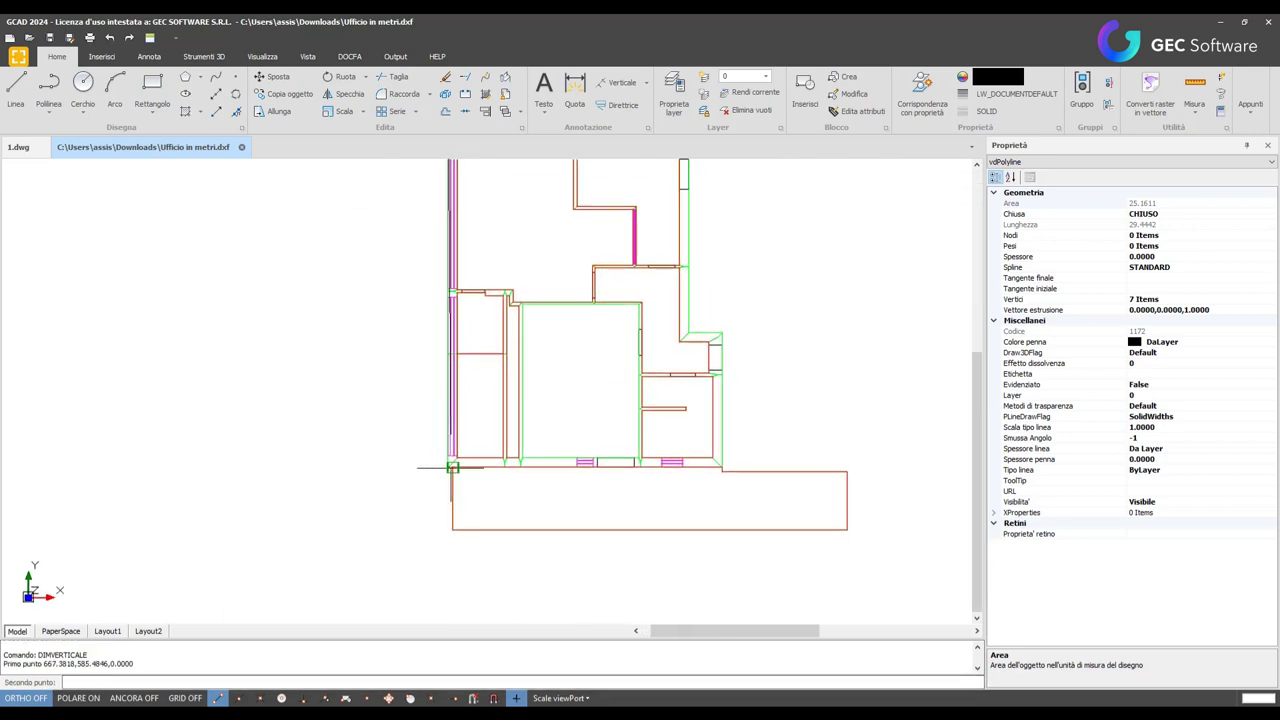
{"action": "left_click", "coordinate": [452, 467]}
{"action": "scroll", "coordinate": [330, 463], "scroll_direction": "down", "scroll_amount": 3}
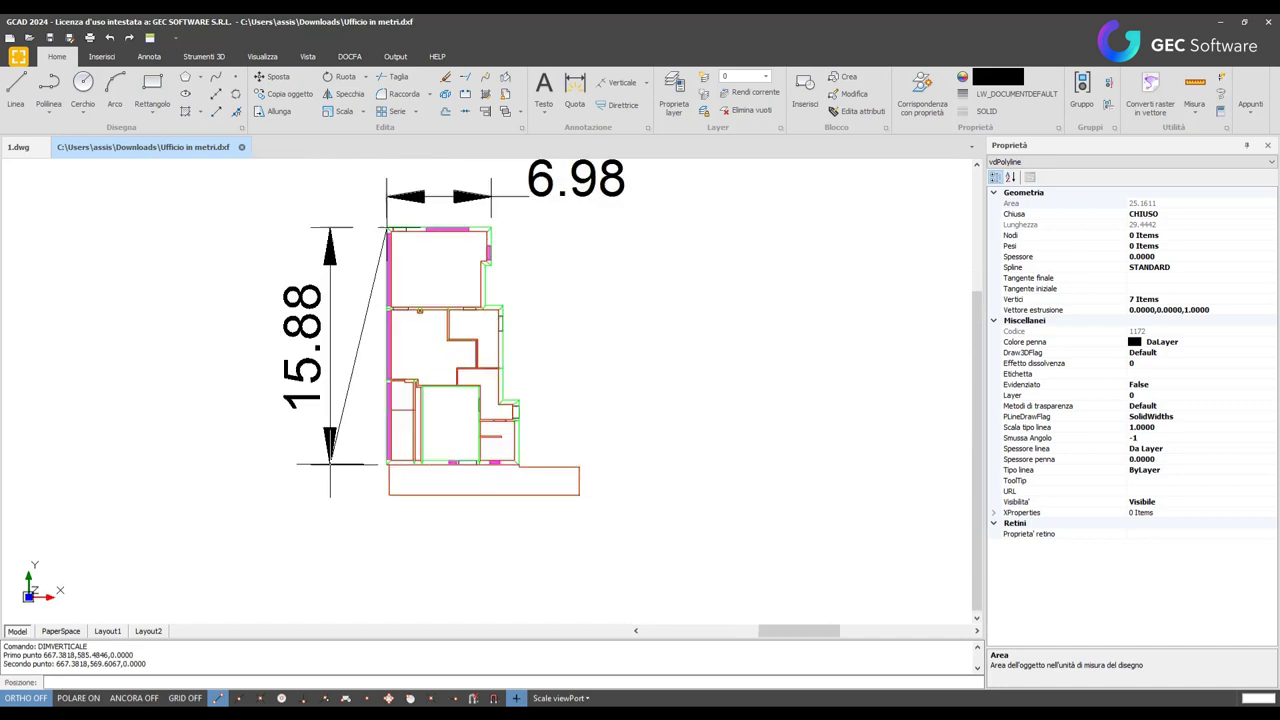
{"action": "scroll", "coordinate": [330, 463], "scroll_direction": "down", "scroll_amount": 1}
{"action": "left_click", "coordinate": [330, 463]}
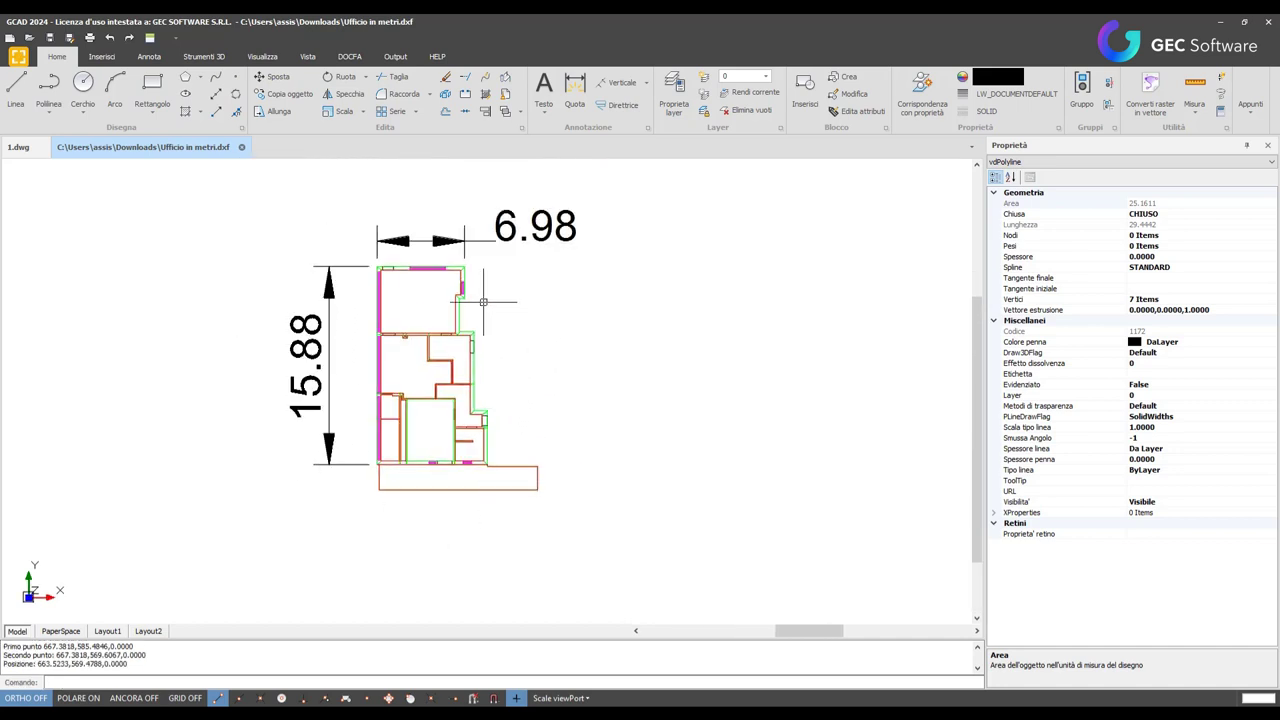
With Allineata and ORTHO on, dimension the top room's wall-to-wall width as 5.99
{"action": "left_click", "coordinate": [647, 82]}
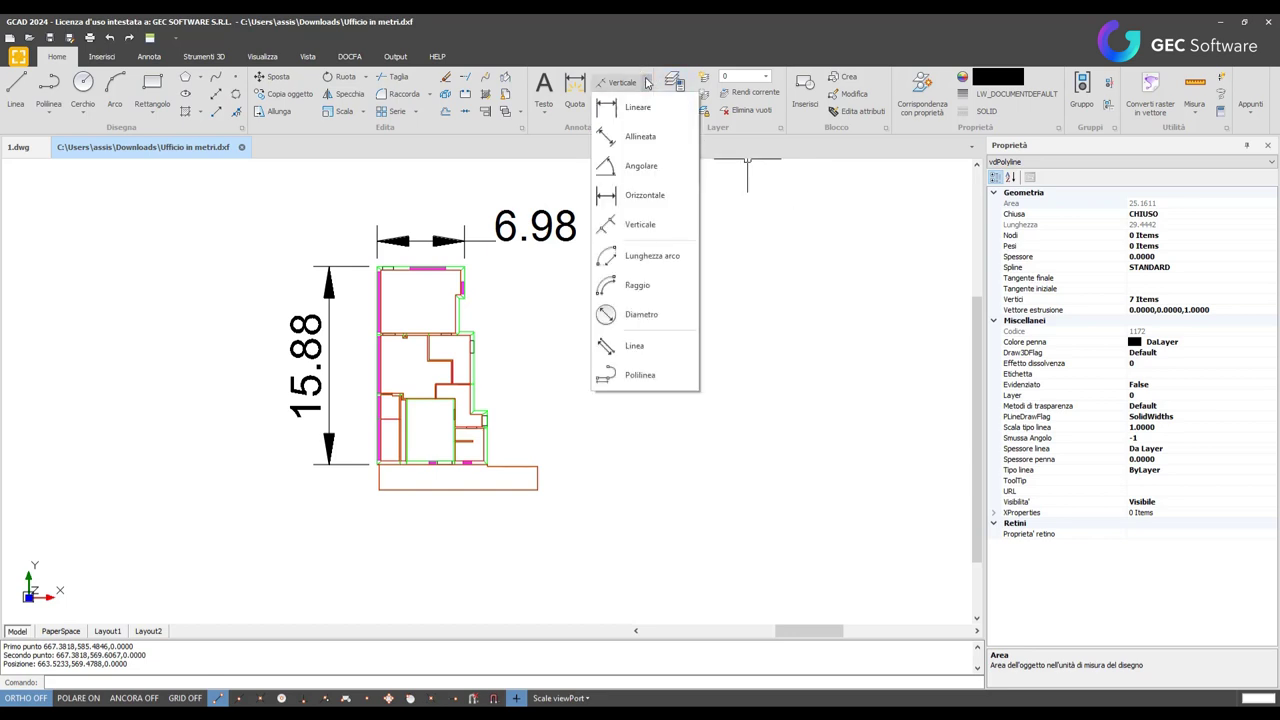
{"action": "left_click", "coordinate": [648, 140]}
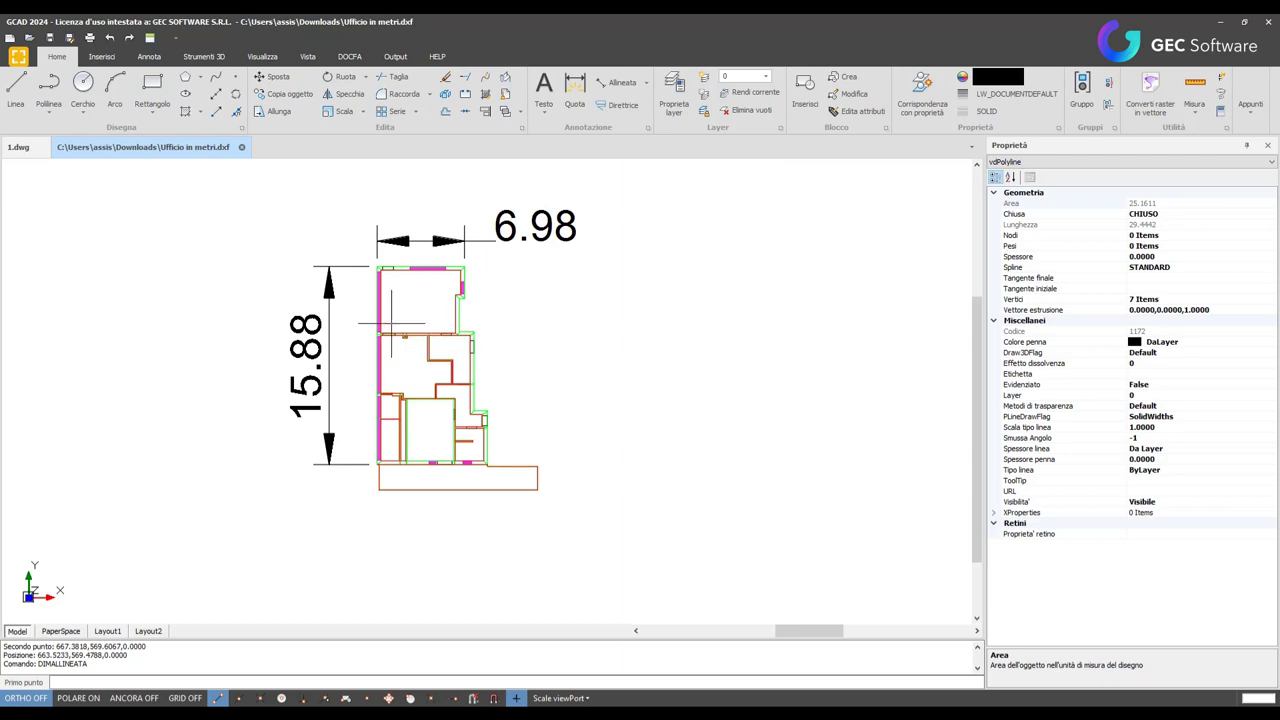
{"action": "scroll", "coordinate": [395, 300], "scroll_direction": "up", "scroll_amount": 3}
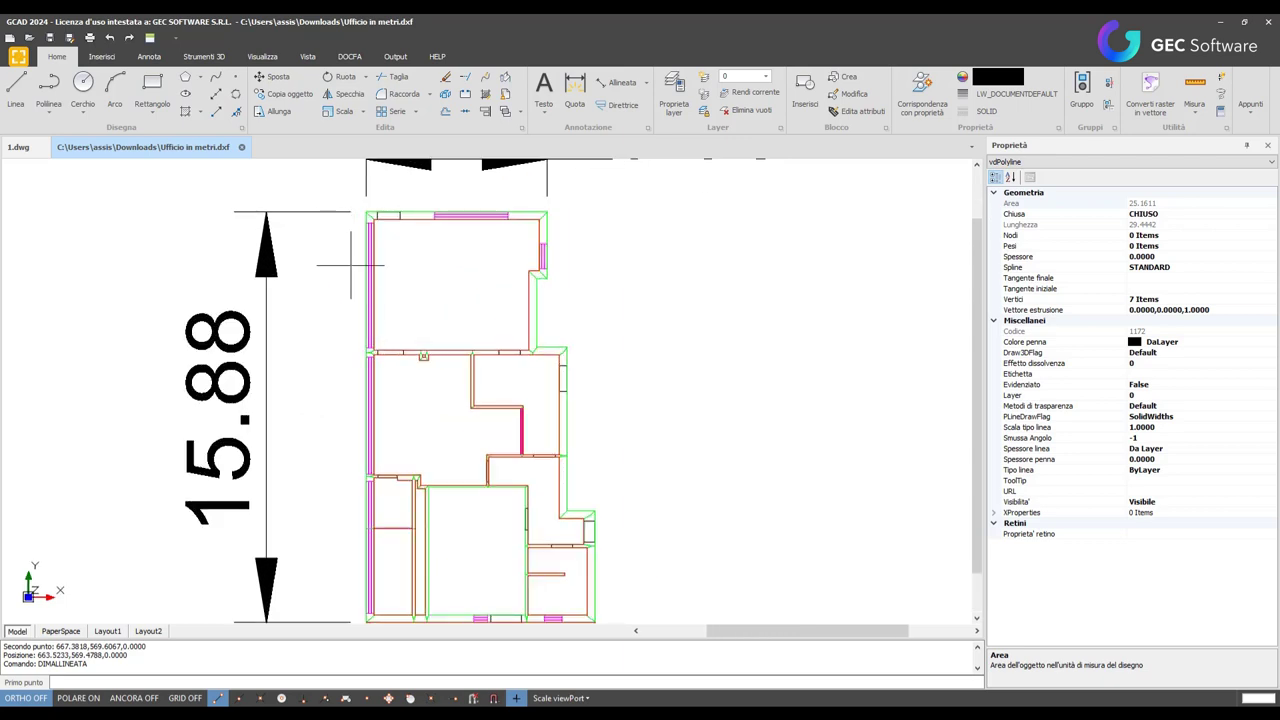
{"action": "left_click", "coordinate": [529, 271]}
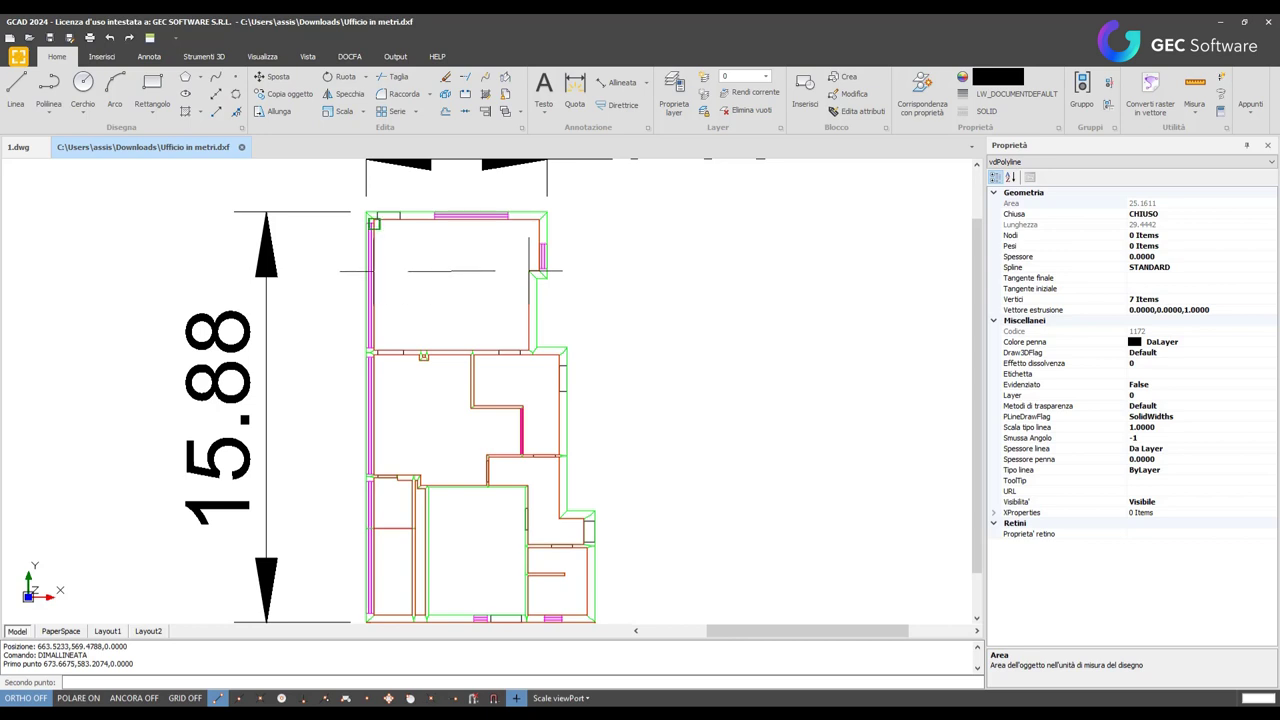
{"action": "key", "text": "F8"}
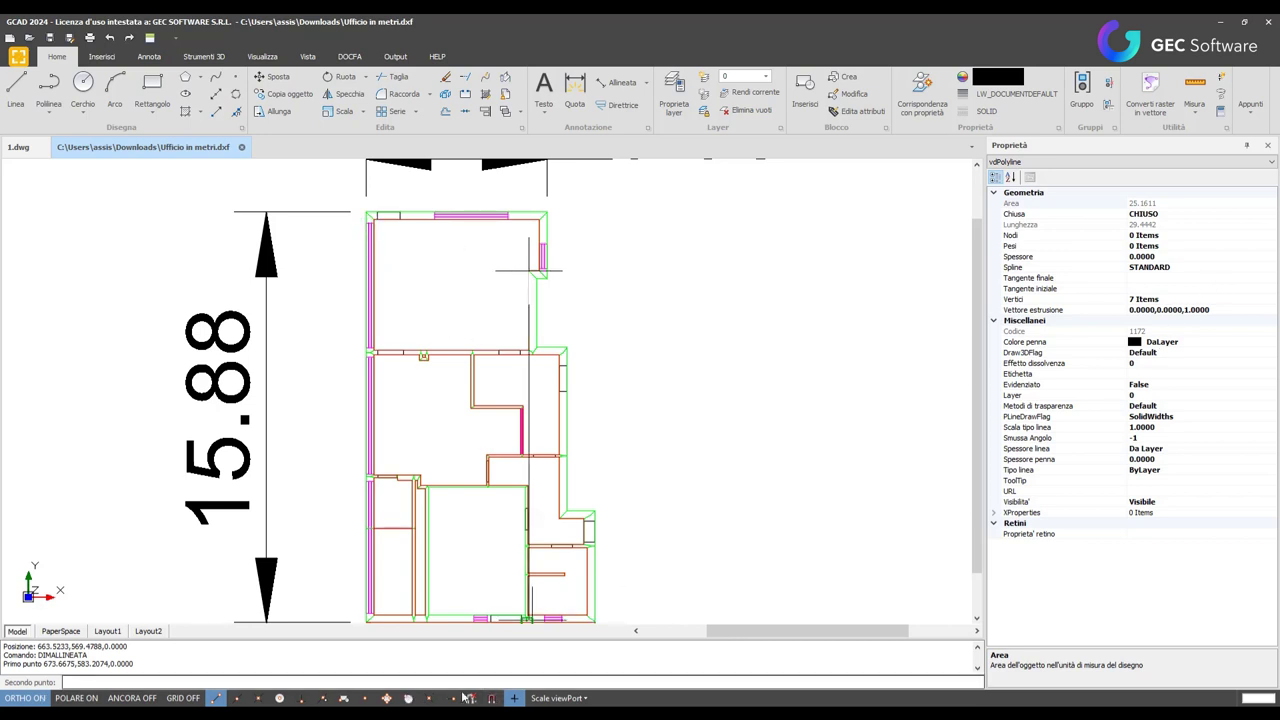
{"action": "left_click", "coordinate": [322, 698]}
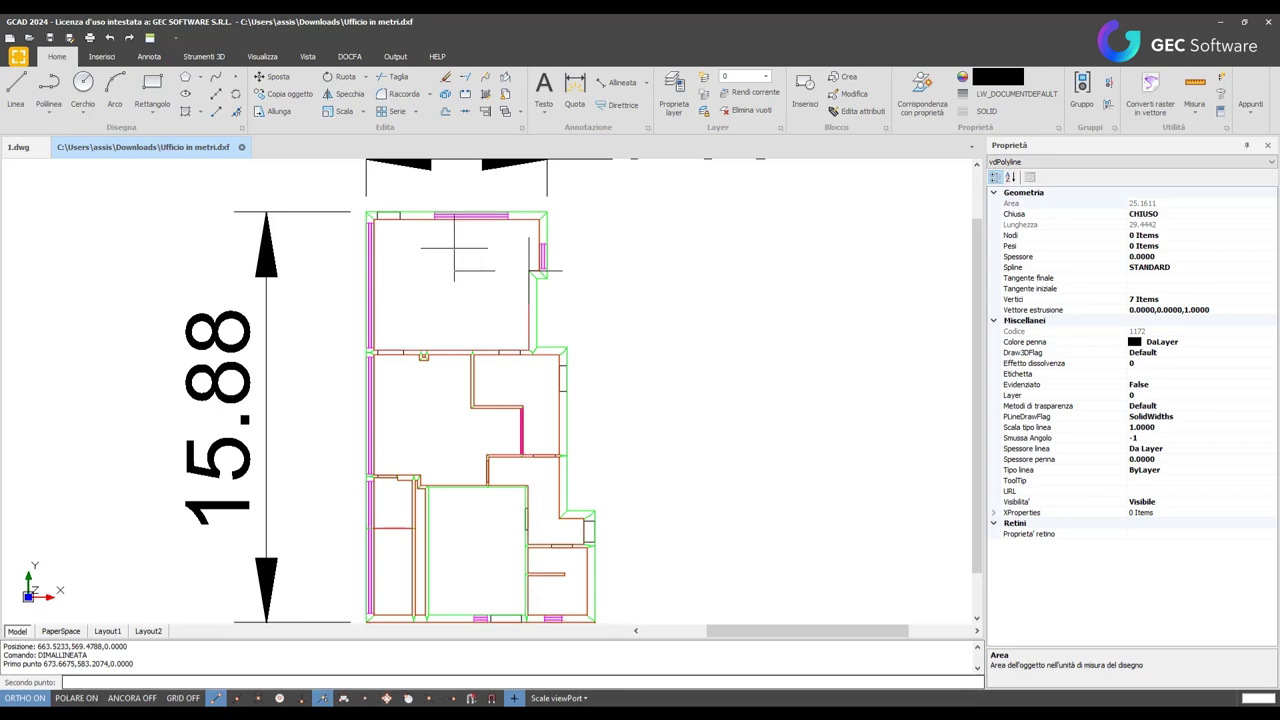
{"action": "scroll", "coordinate": [395, 272], "scroll_direction": "up", "scroll_amount": 2}
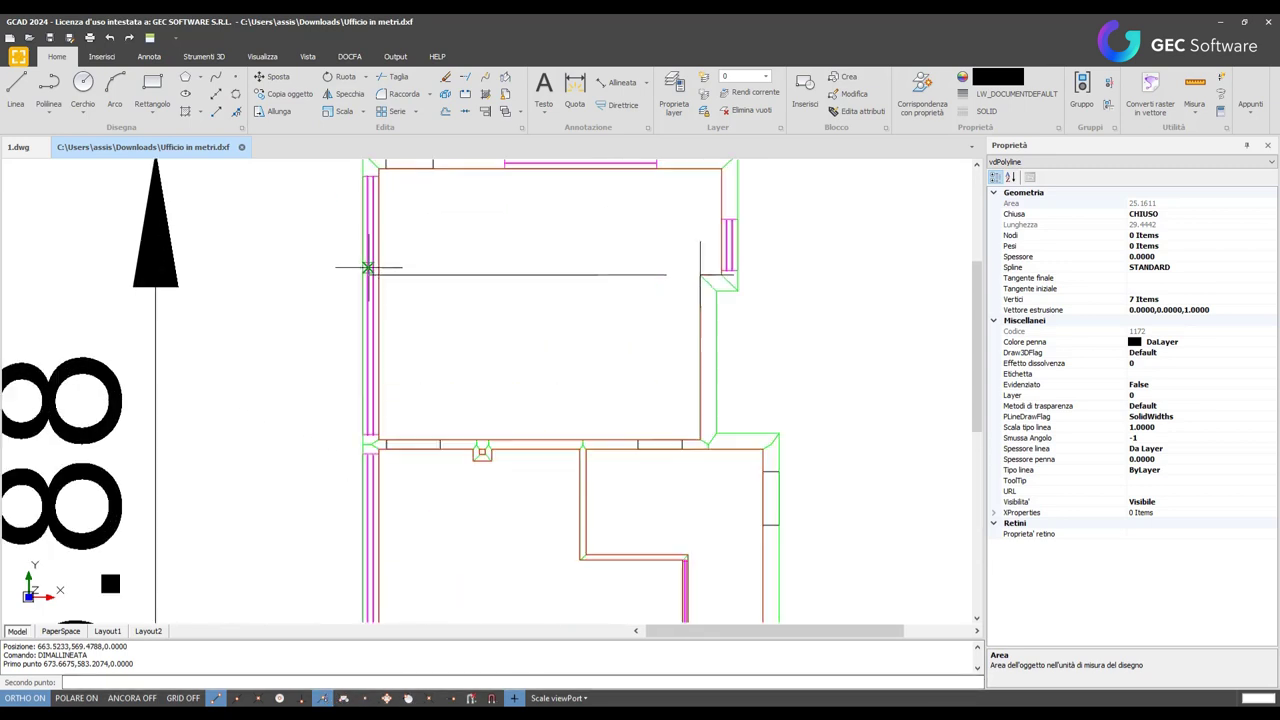
{"action": "scroll", "coordinate": [389, 275], "scroll_direction": "up", "scroll_amount": 1}
{"action": "left_click", "coordinate": [372, 276]}
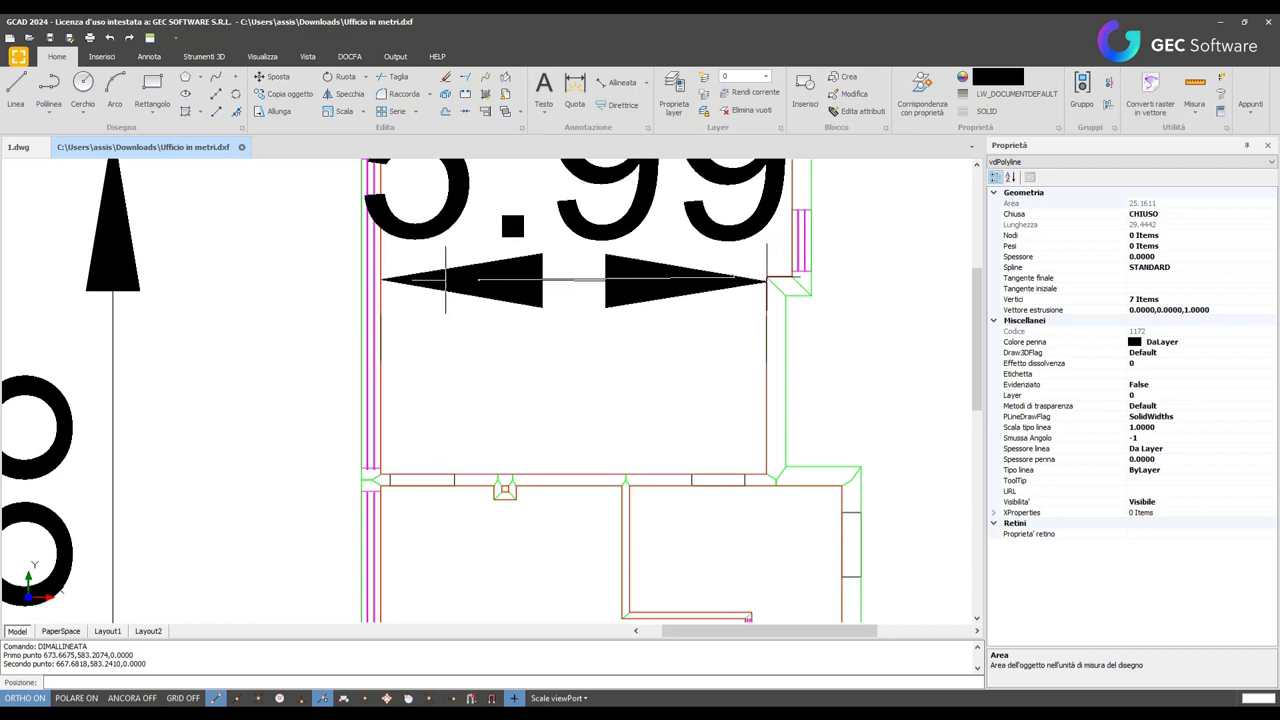
{"action": "left_click", "coordinate": [464, 247]}
{"action": "scroll", "coordinate": [545, 385], "scroll_direction": "down", "scroll_amount": 2}
{"action": "scroll", "coordinate": [545, 390], "scroll_direction": "down", "scroll_amount": 1}
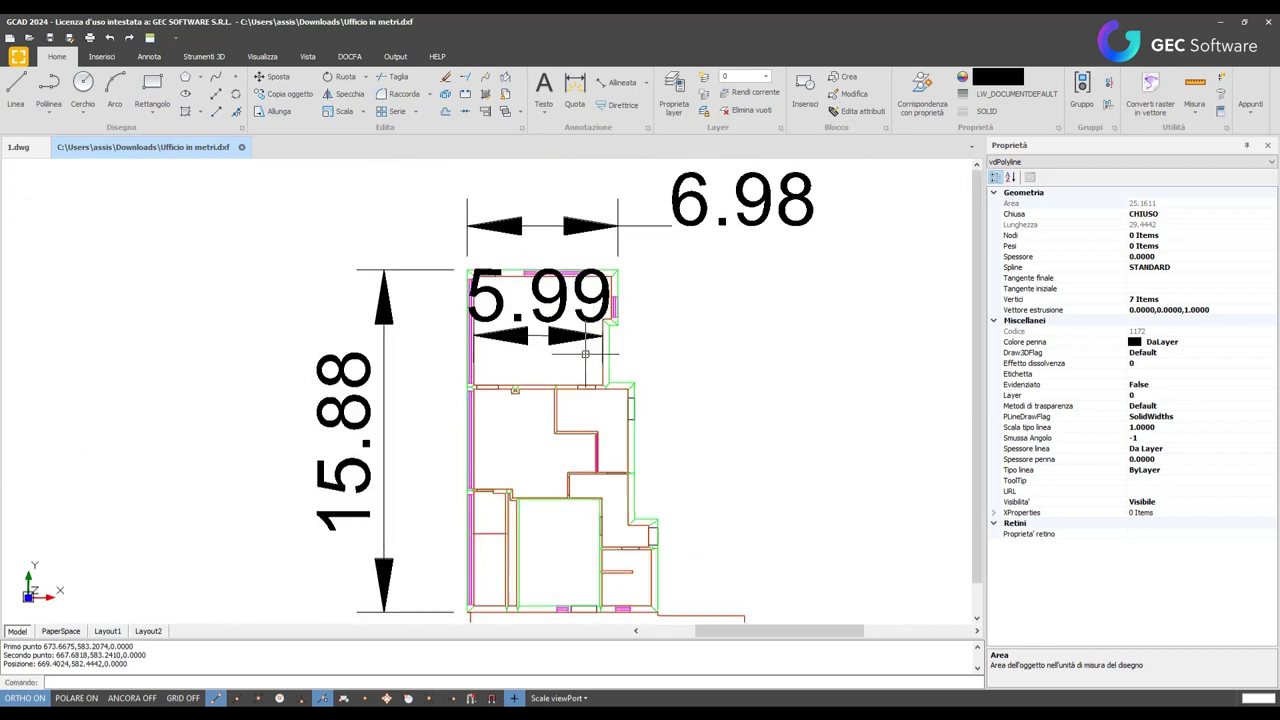
{"action": "scroll", "coordinate": [547, 392], "scroll_direction": "down", "scroll_amount": 1}
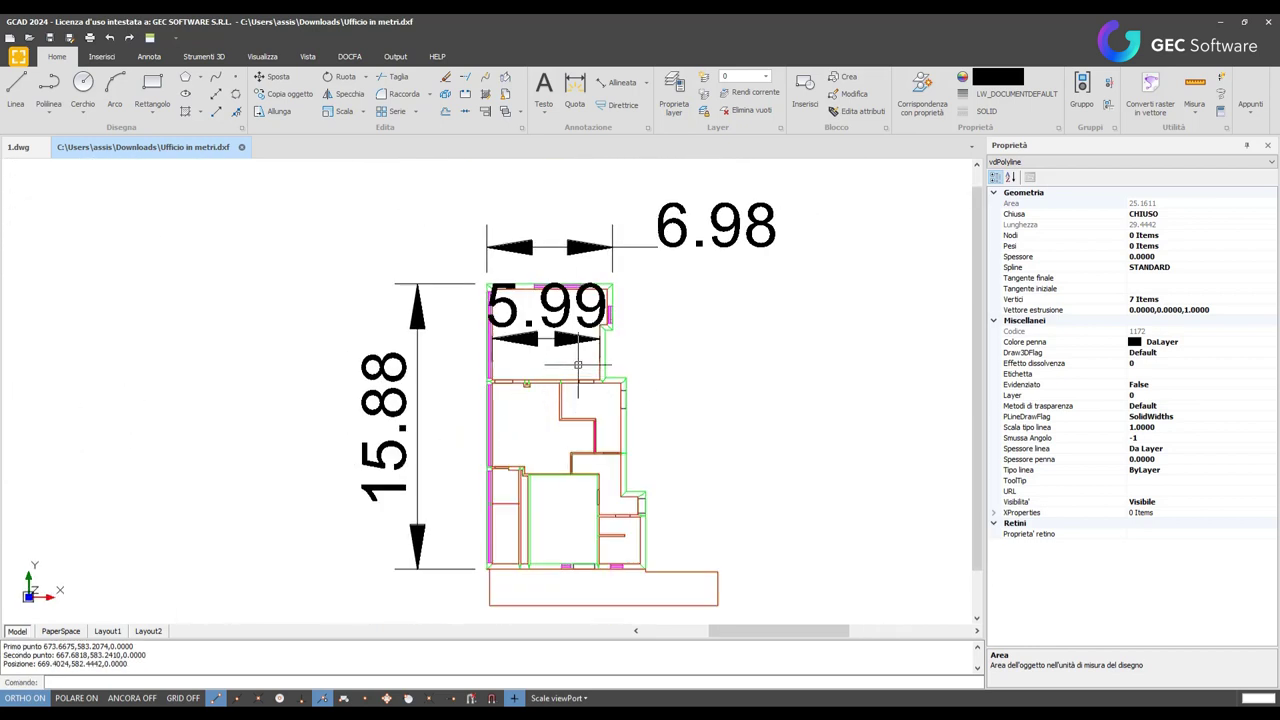
In Dimensione stili, try 1-Standard_3C, then VDDIM_NONE, for the second arrow block
{"action": "left_click", "coordinate": [312, 57]}
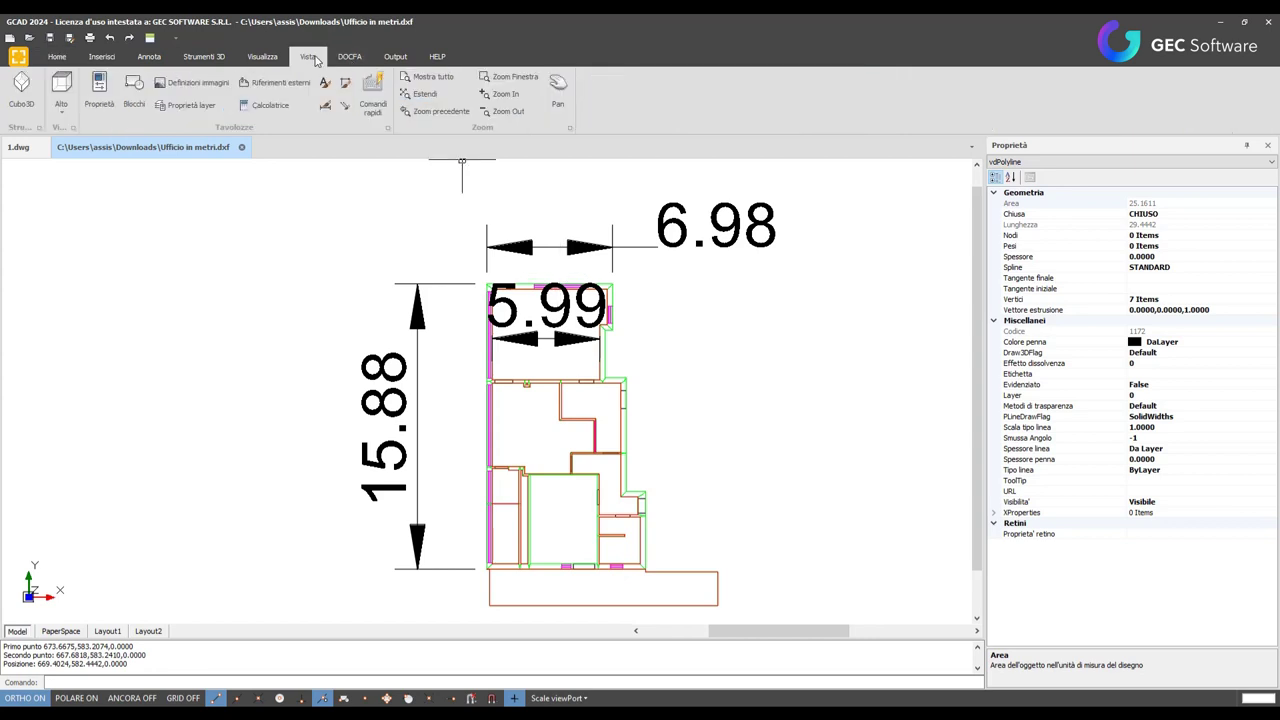
{"action": "left_click", "coordinate": [326, 110]}
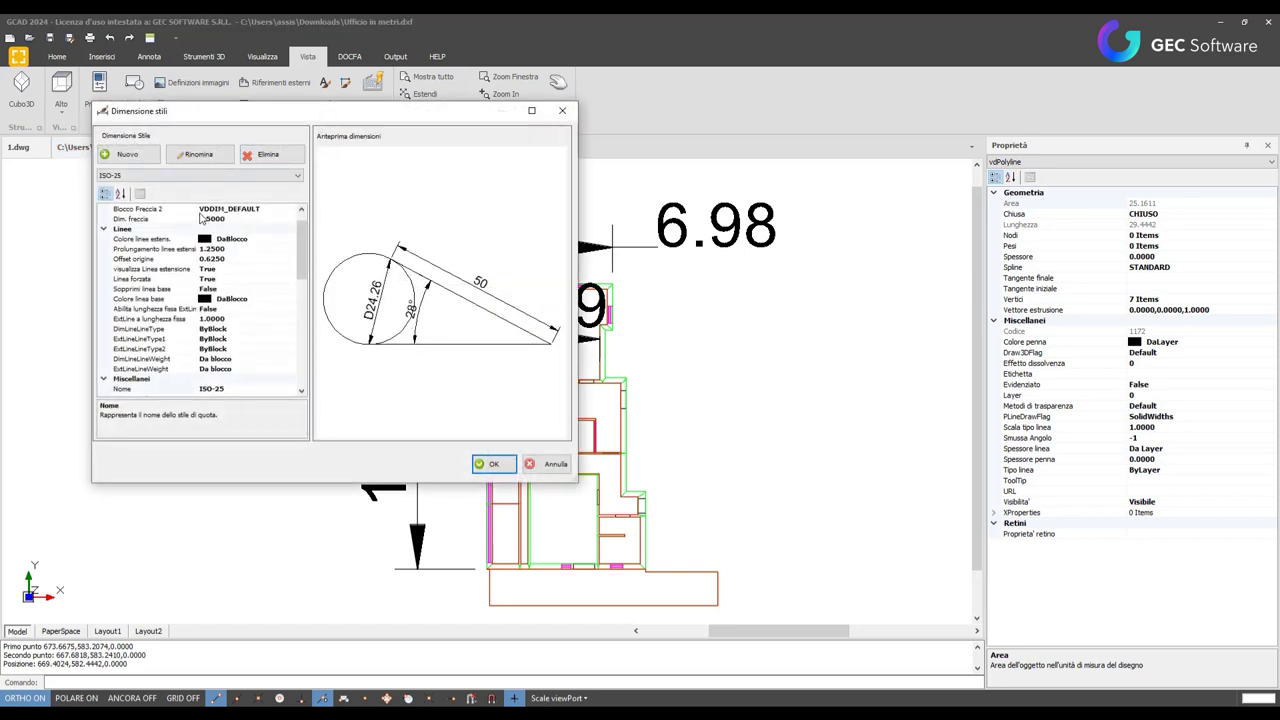
{"action": "left_click", "coordinate": [198, 218]}
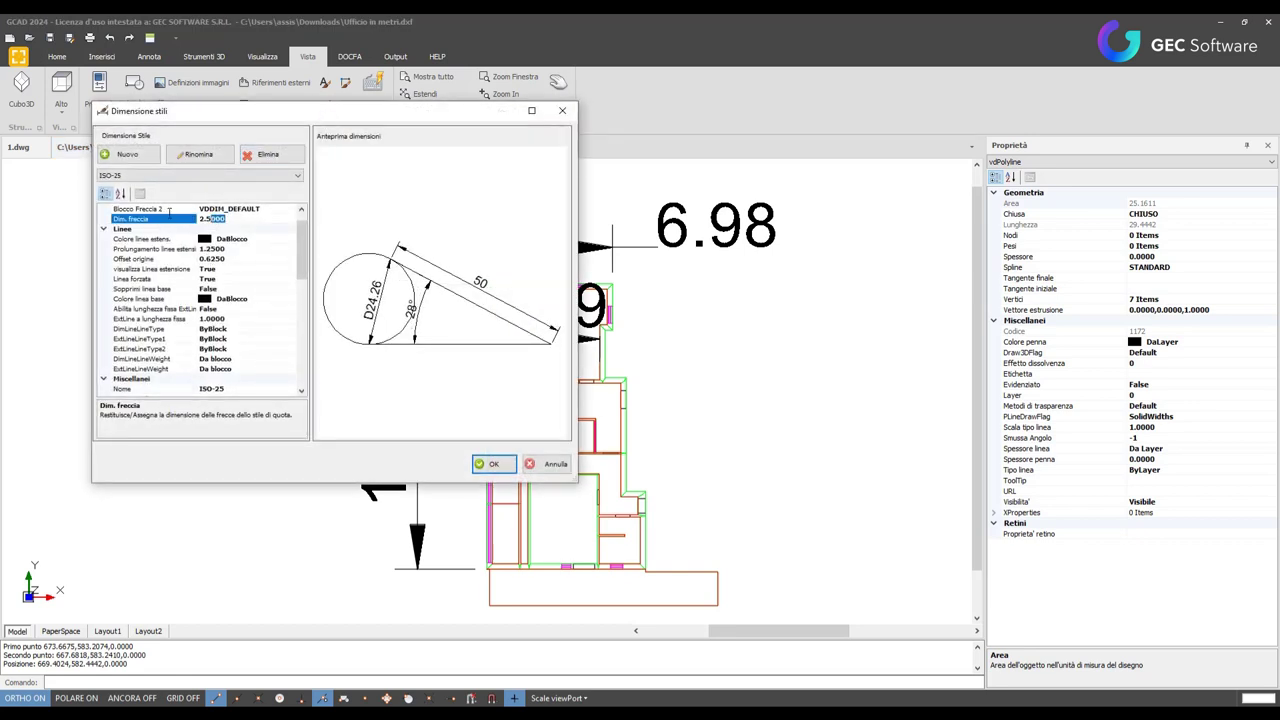
{"action": "left_click", "coordinate": [290, 210]}
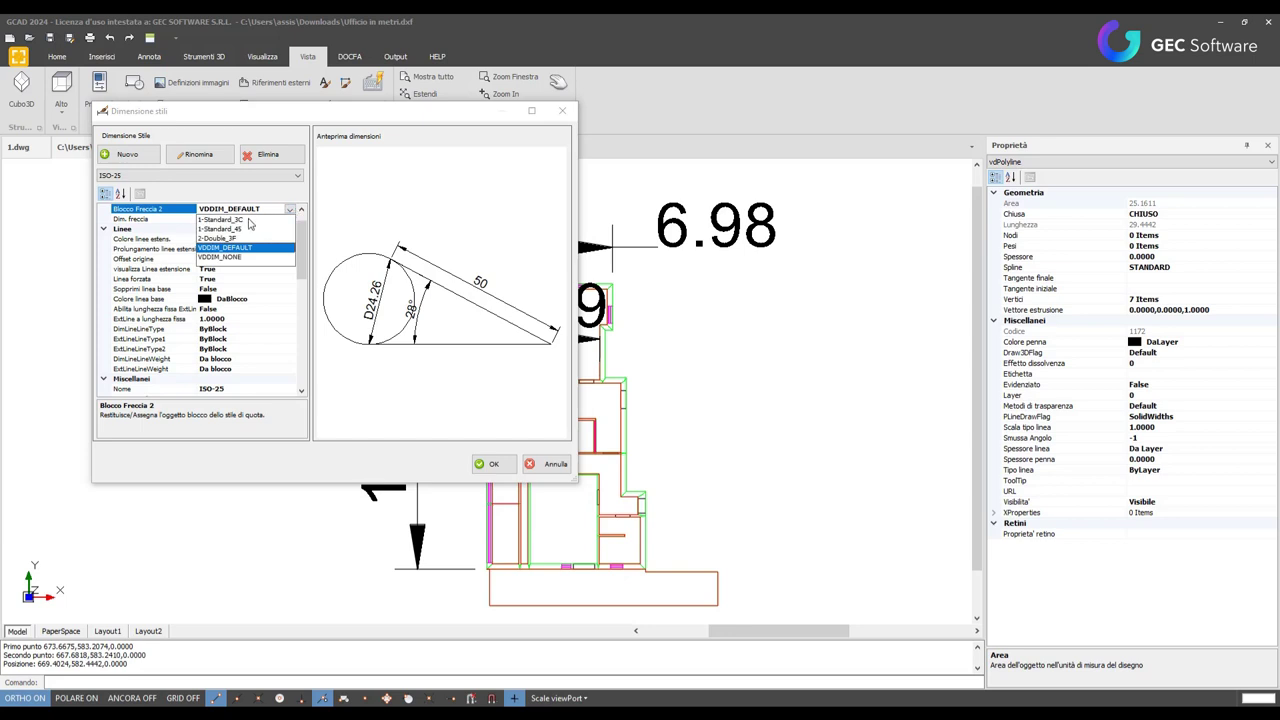
{"action": "left_click", "coordinate": [226, 219]}
{"action": "left_click", "coordinate": [290, 209]}
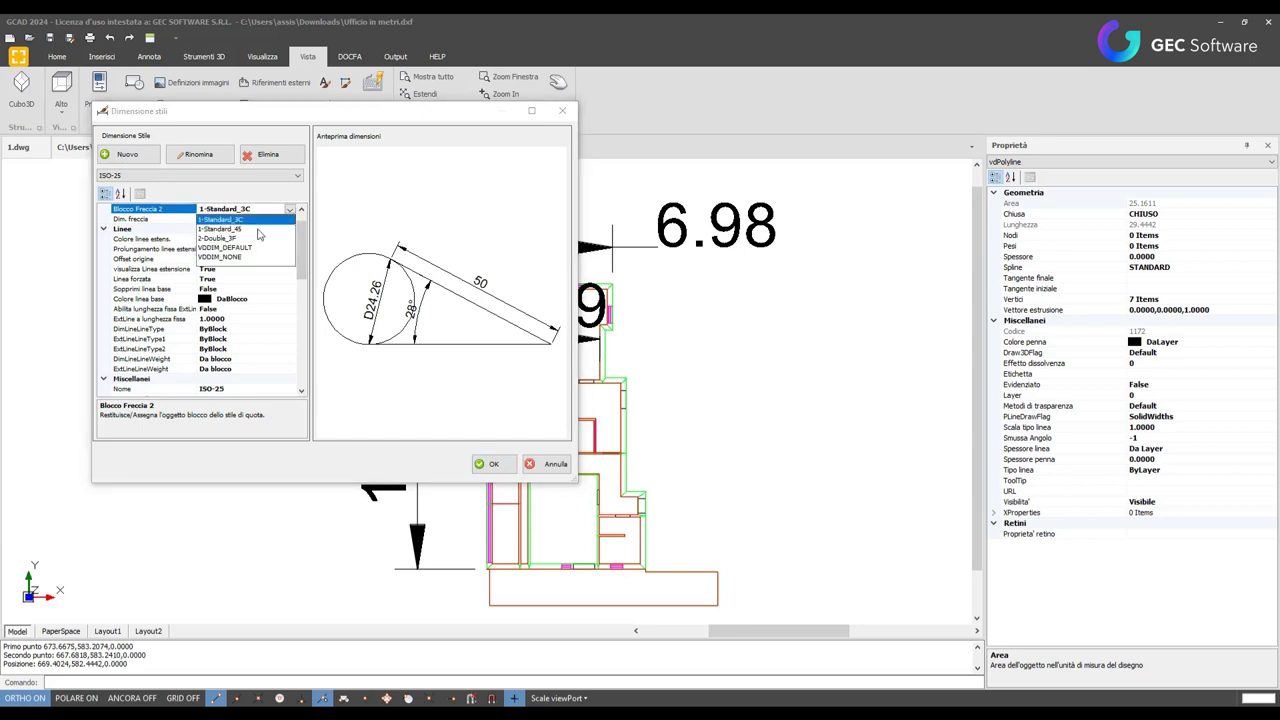
{"action": "left_click", "coordinate": [231, 258]}
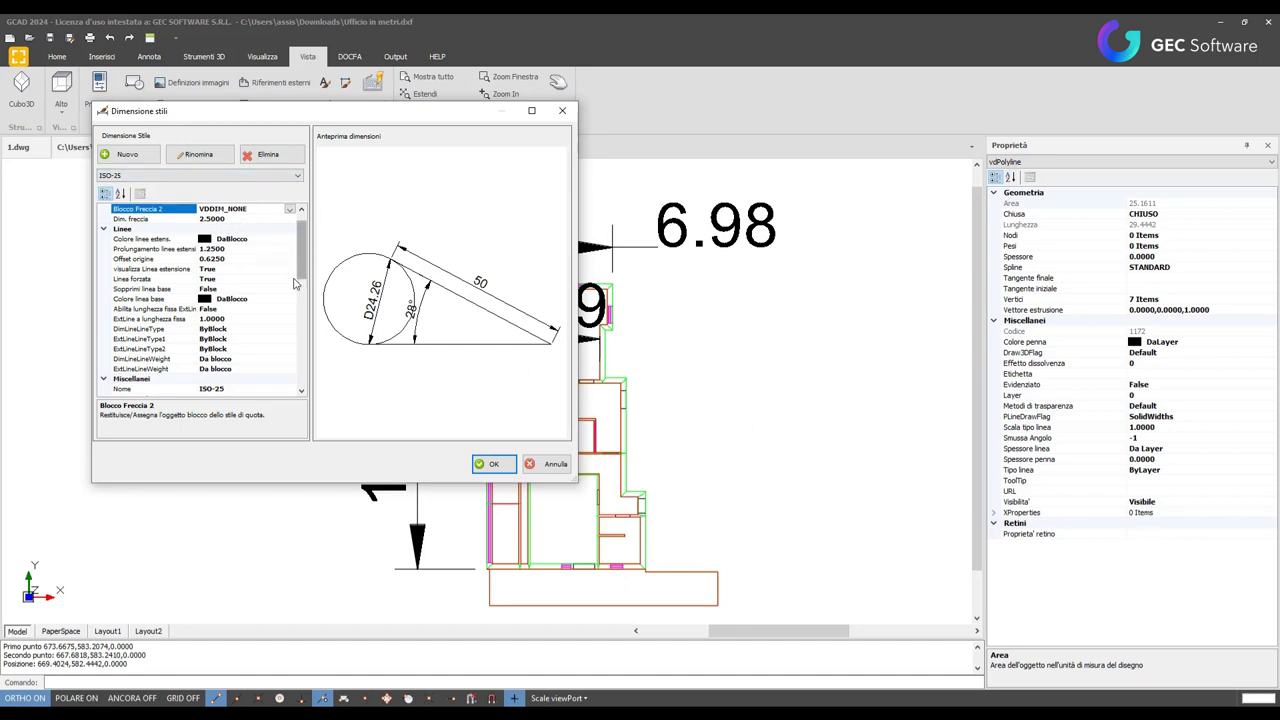
Keep ISO-25, close the styles window, and confirm the 6.98 dimension uses ISO-25
{"action": "left_click", "coordinate": [282, 178]}
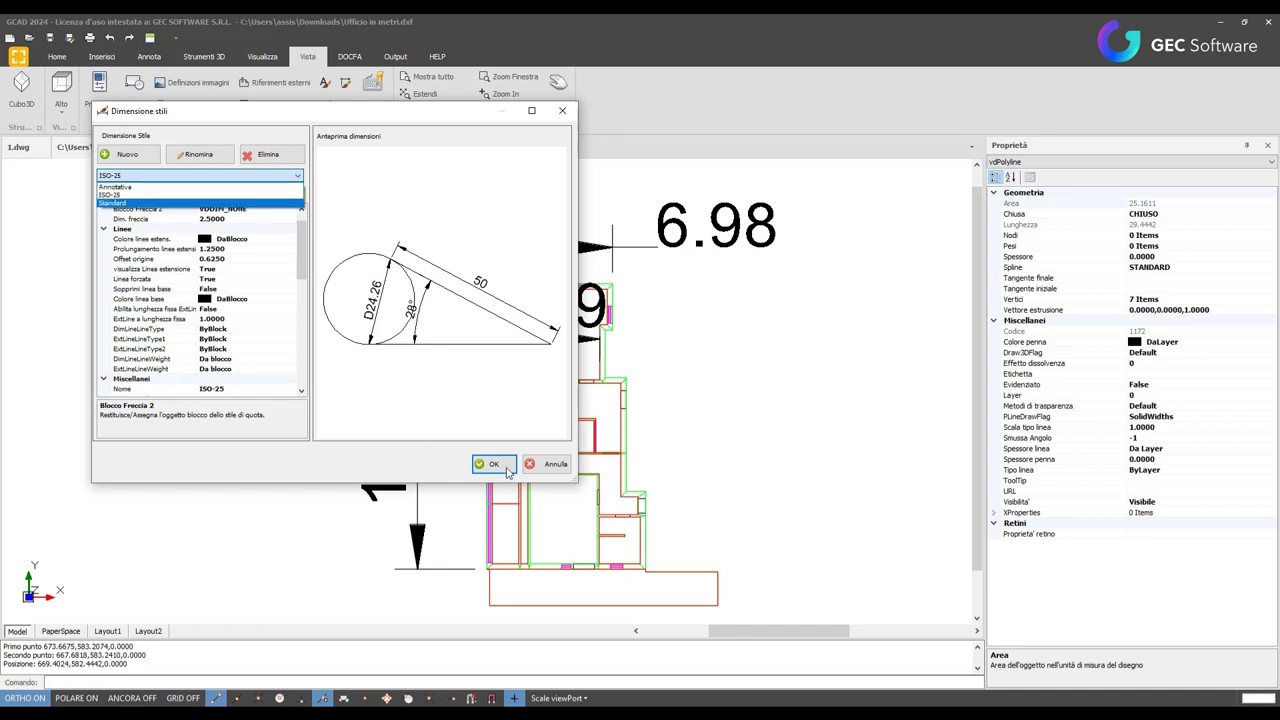
{"action": "left_click", "coordinate": [508, 468]}
{"action": "left_click", "coordinate": [508, 468]}
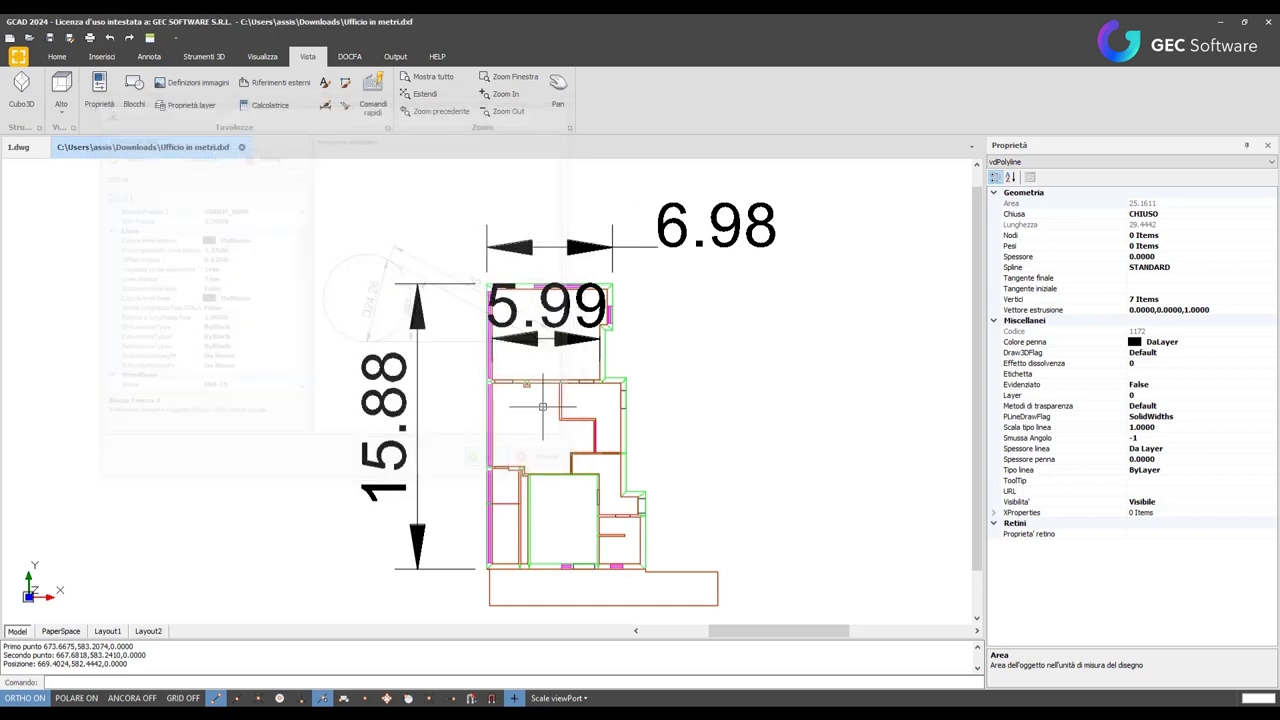
{"action": "left_click", "coordinate": [573, 240]}
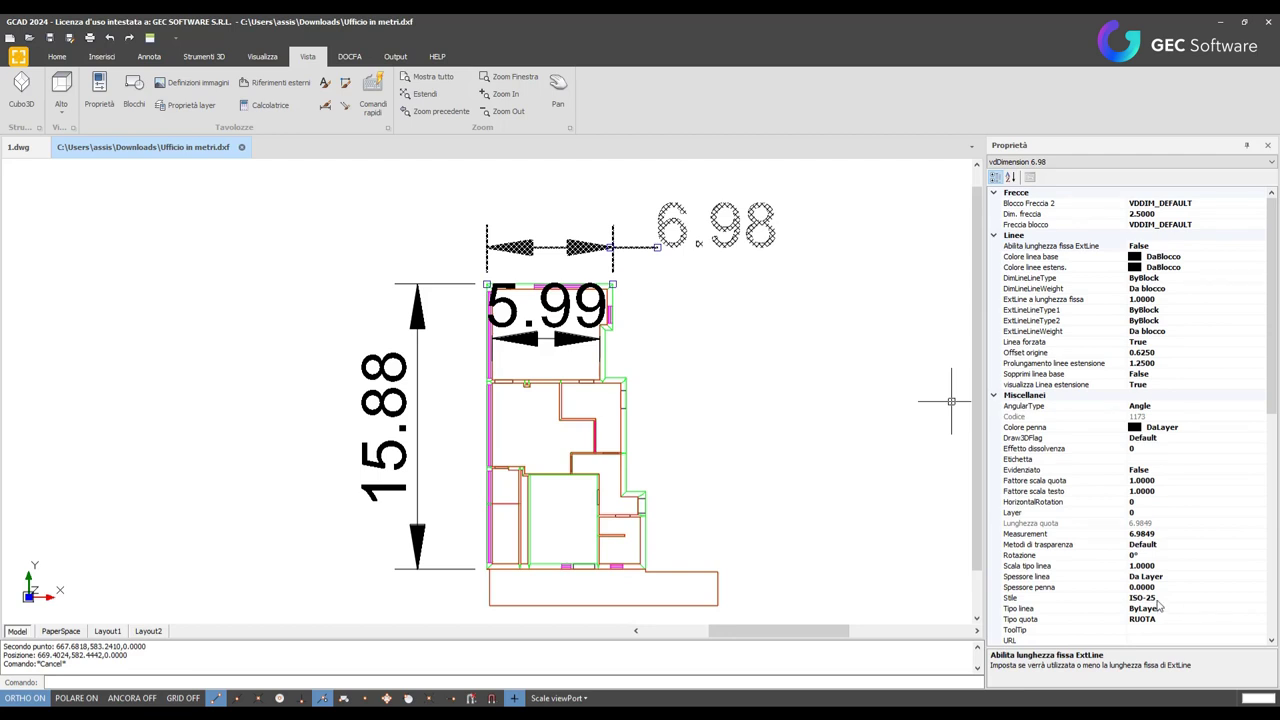
{"action": "key", "text": "Escape"}
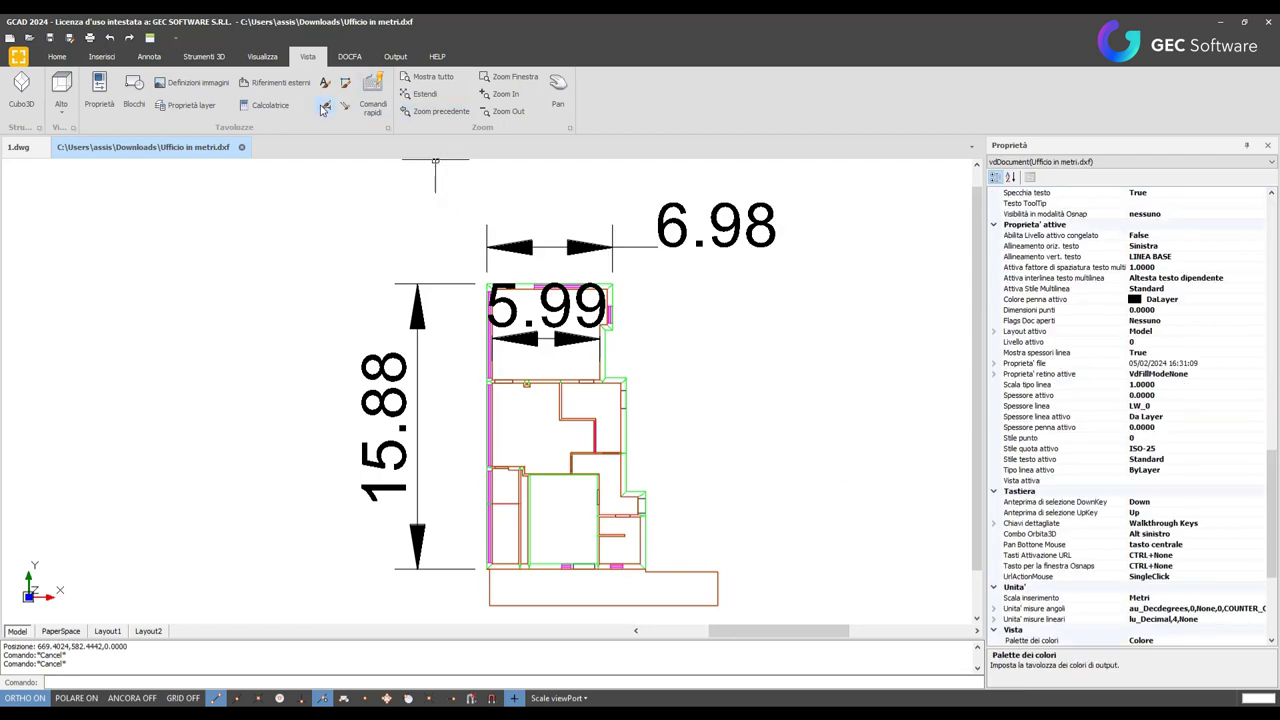
Set the ISO-25 style's second arrowhead (Blocco Freccia 2) to VDDIM_DEFAULT
{"action": "left_click", "coordinate": [324, 109]}
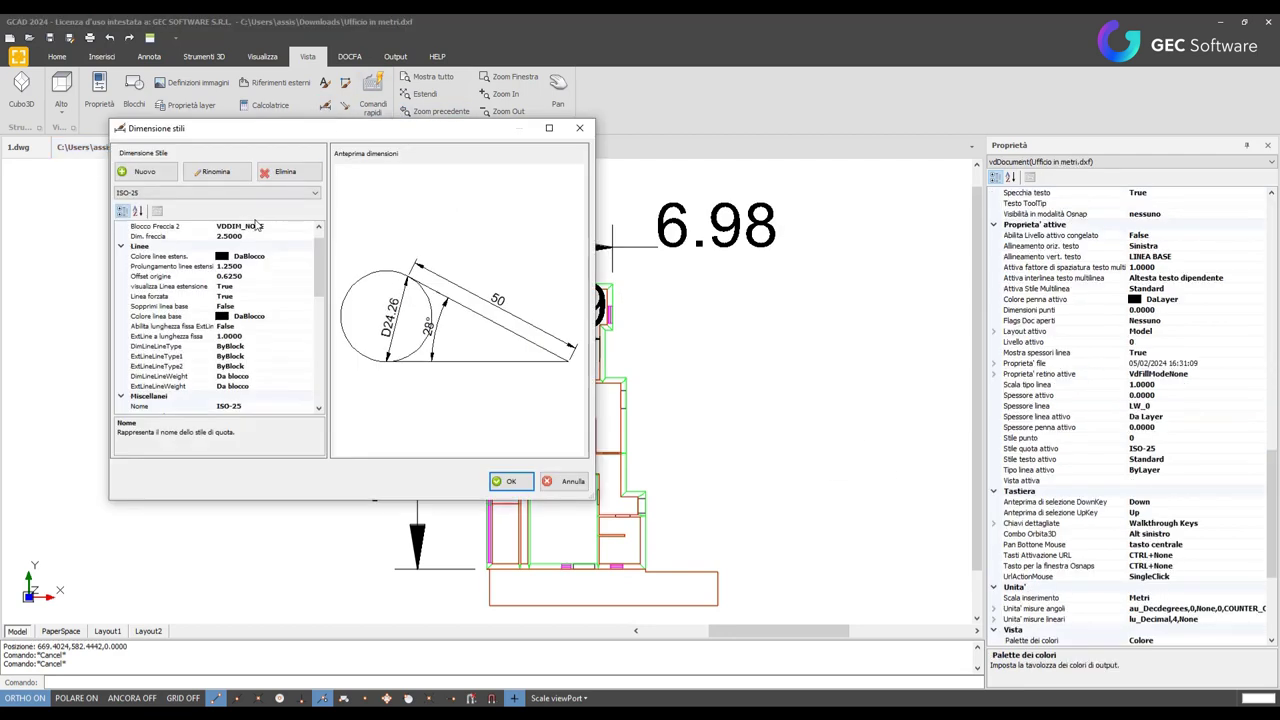
{"action": "scroll", "coordinate": [248, 256], "scroll_direction": "up", "scroll_amount": 1}
{"action": "left_click", "coordinate": [200, 193]}
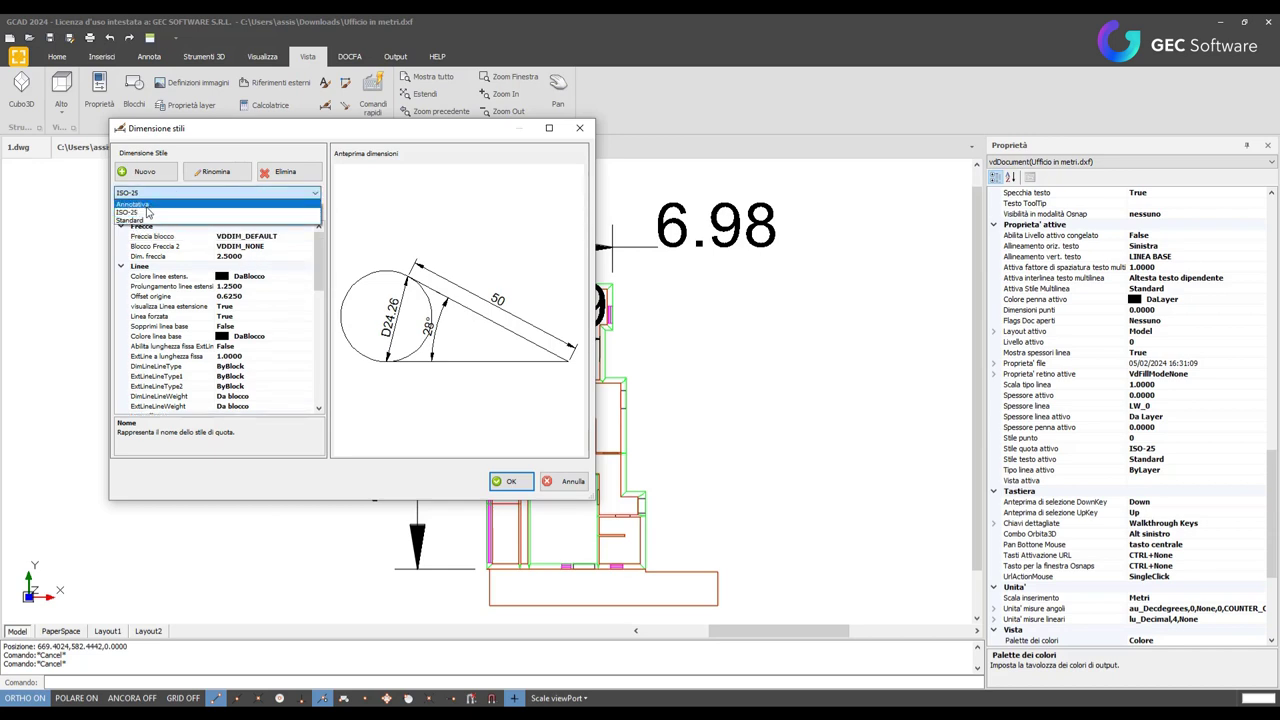
{"action": "left_click", "coordinate": [145, 213]}
{"action": "scroll", "coordinate": [254, 233], "scroll_direction": "down", "scroll_amount": 1}
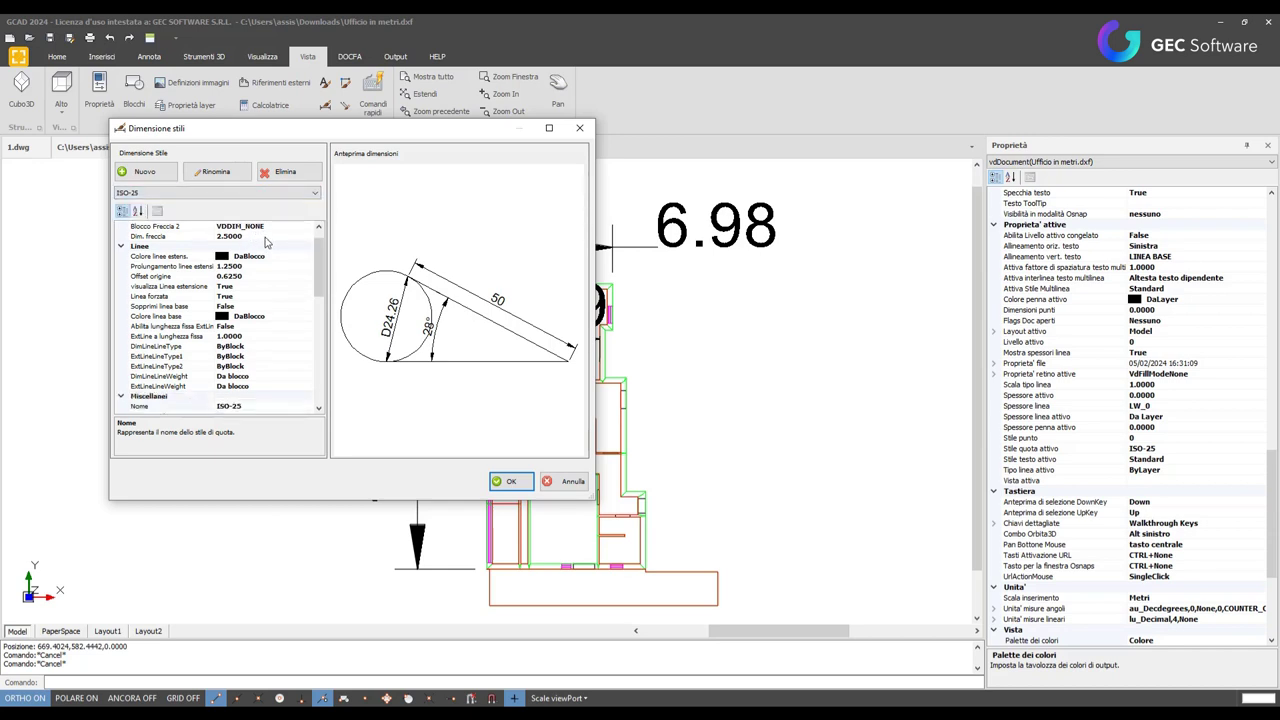
{"action": "left_click", "coordinate": [264, 237]}
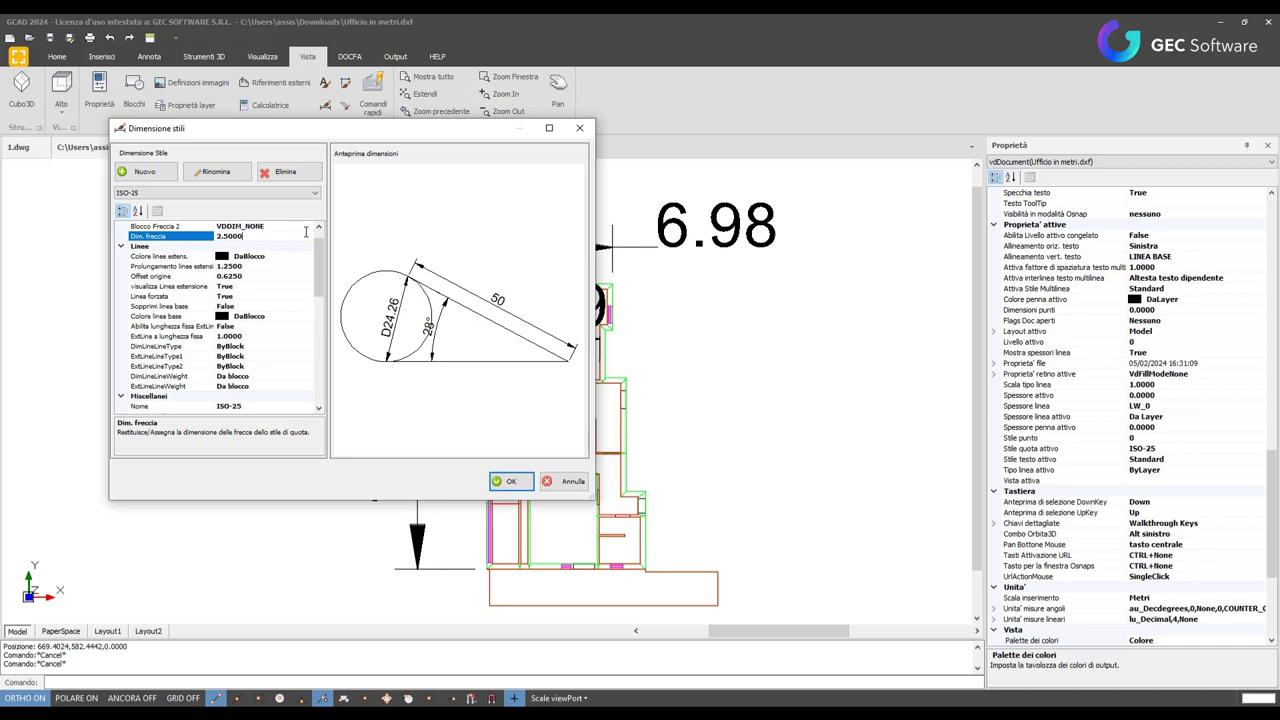
{"action": "left_click", "coordinate": [300, 227]}
{"action": "left_click", "coordinate": [308, 227]}
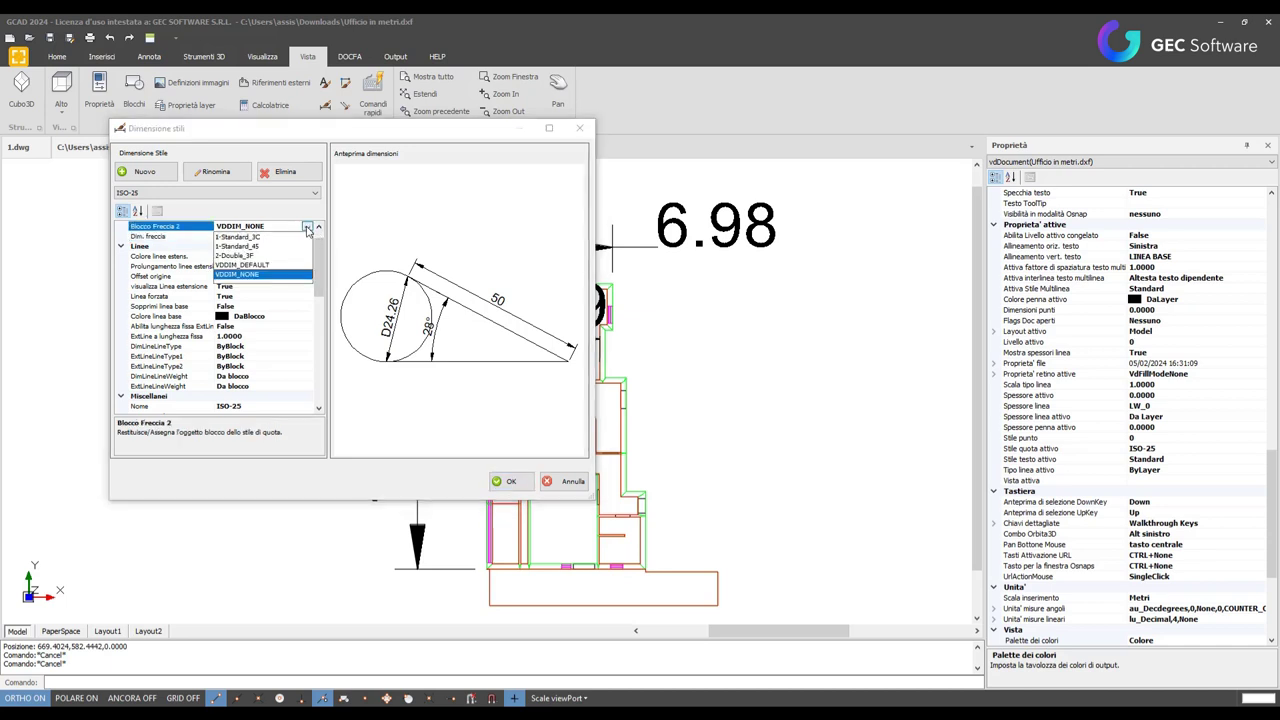
{"action": "left_click", "coordinate": [262, 265]}
Start replacing the ISO-25 arrow size, typing 0. toward 0.5
{"action": "key", "text": "Down"}
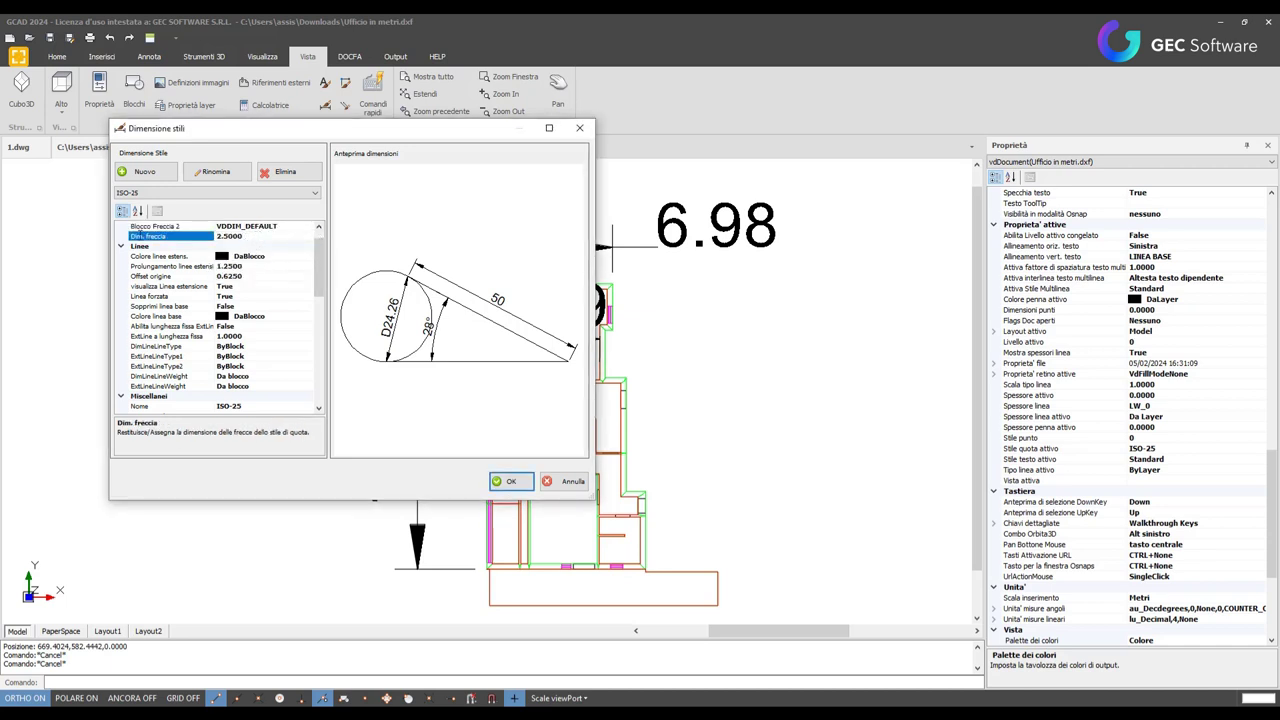
{"action": "key", "text": "Tab"}
{"action": "type", "text": "0."}
{"action": "scroll", "coordinate": [238, 345], "scroll_direction": "down", "scroll_amount": 2}
Change ISO-25 Altezza testo from 2.5000 to 1 and apply with OK
{"action": "scroll", "coordinate": [238, 350], "scroll_direction": "down", "scroll_amount": 1}
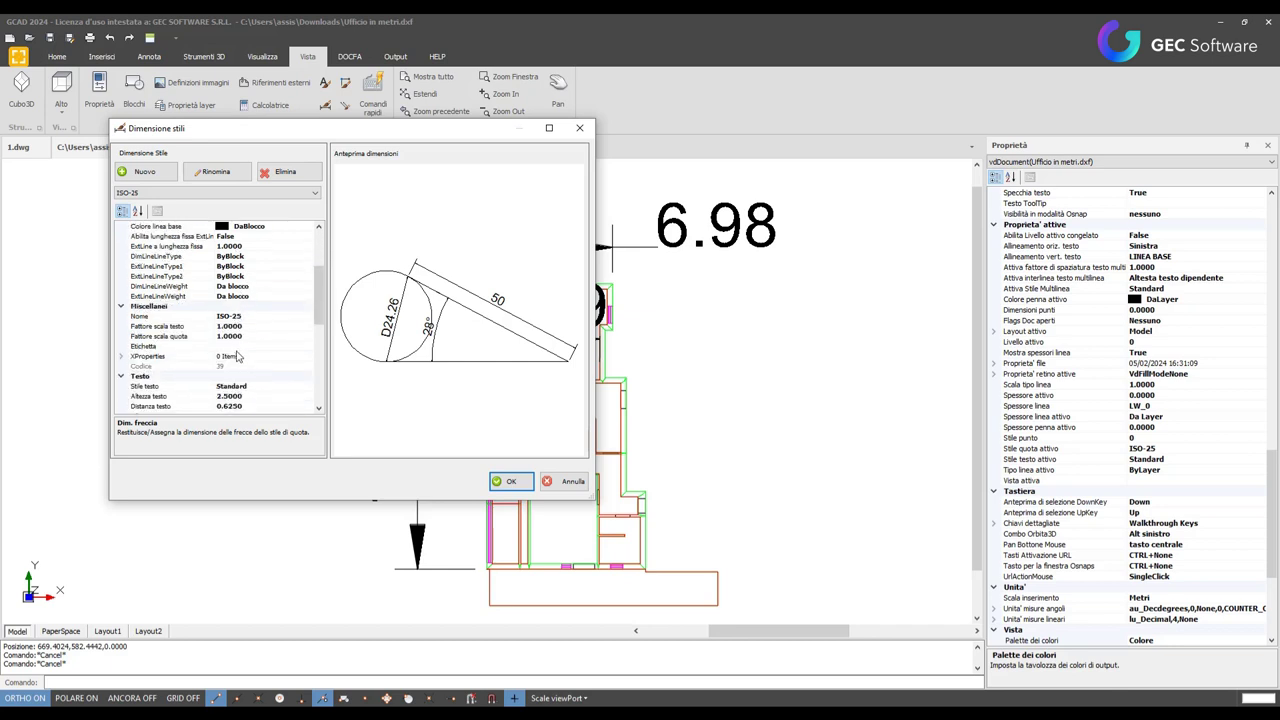
{"action": "scroll", "coordinate": [237, 329], "scroll_direction": "down", "scroll_amount": 2}
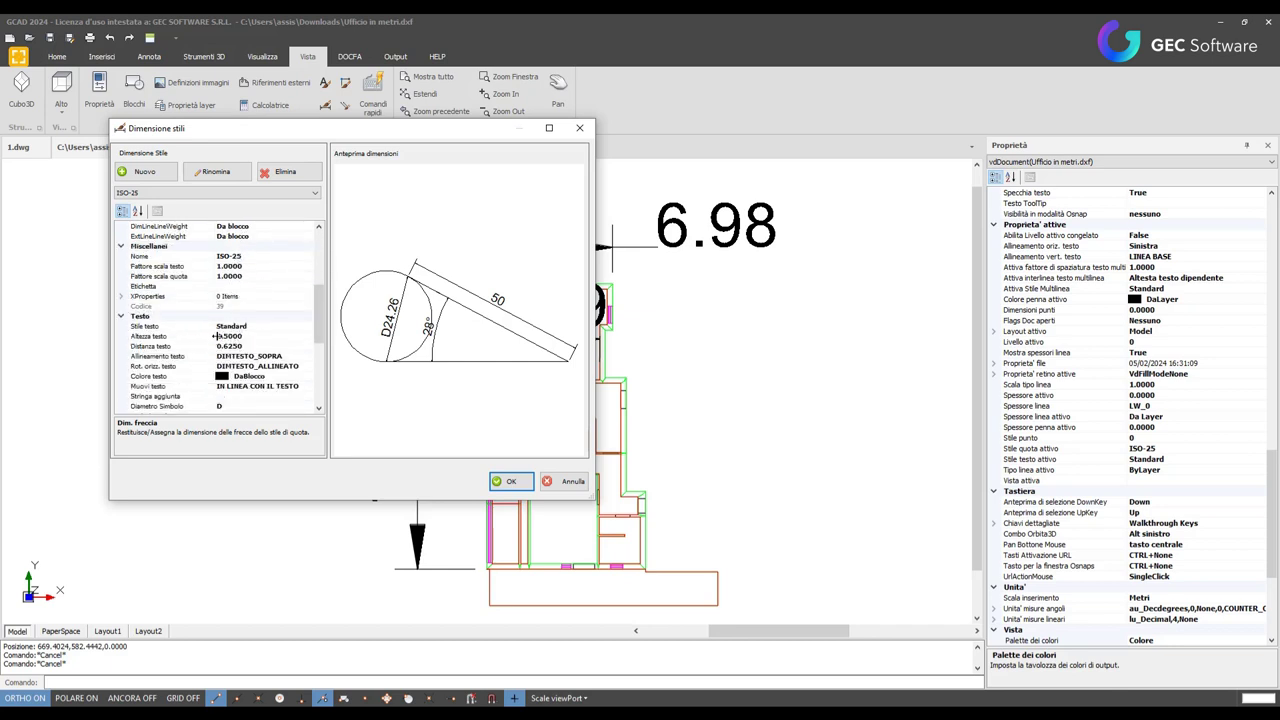
{"action": "left_click", "coordinate": [231, 340]}
{"action": "double_click", "coordinate": [218, 336]}
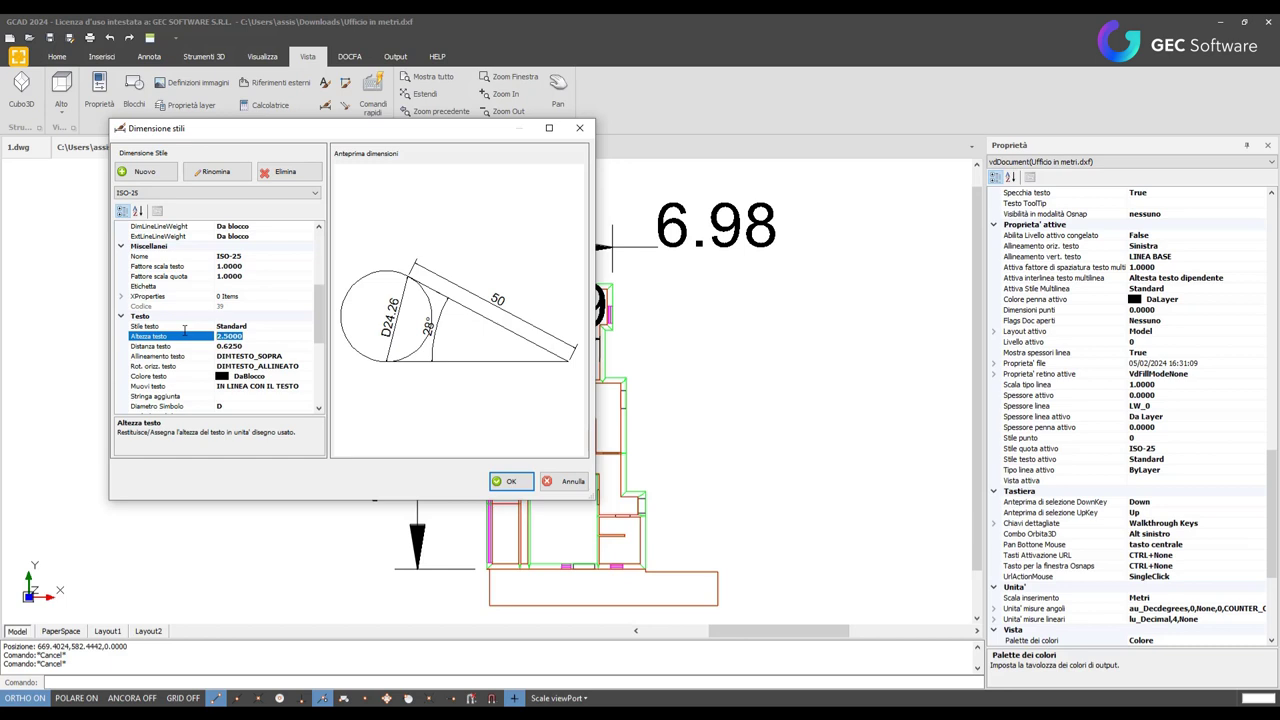
{"action": "type", "text": "1"}
{"action": "key", "text": "Return"}
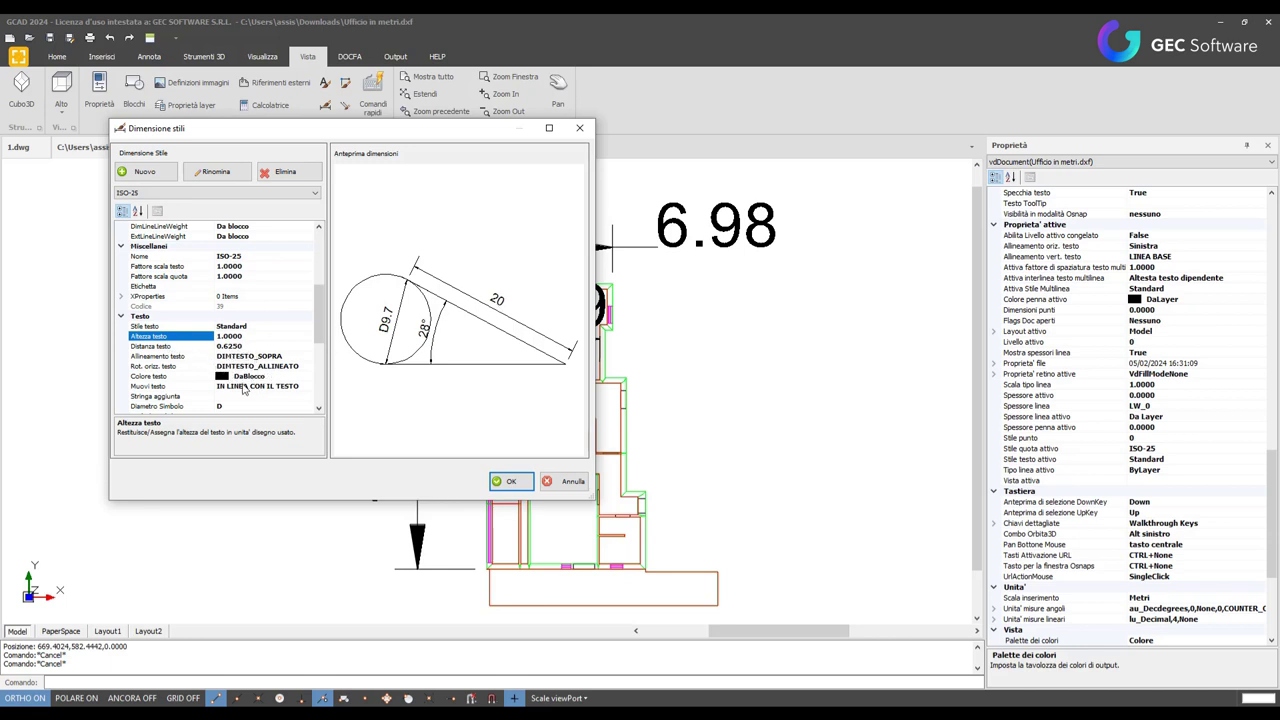
{"action": "scroll", "coordinate": [243, 388], "scroll_direction": "down", "scroll_amount": 2}
{"action": "scroll", "coordinate": [243, 387], "scroll_direction": "down", "scroll_amount": 1}
{"action": "scroll", "coordinate": [243, 385], "scroll_direction": "down", "scroll_amount": 1}
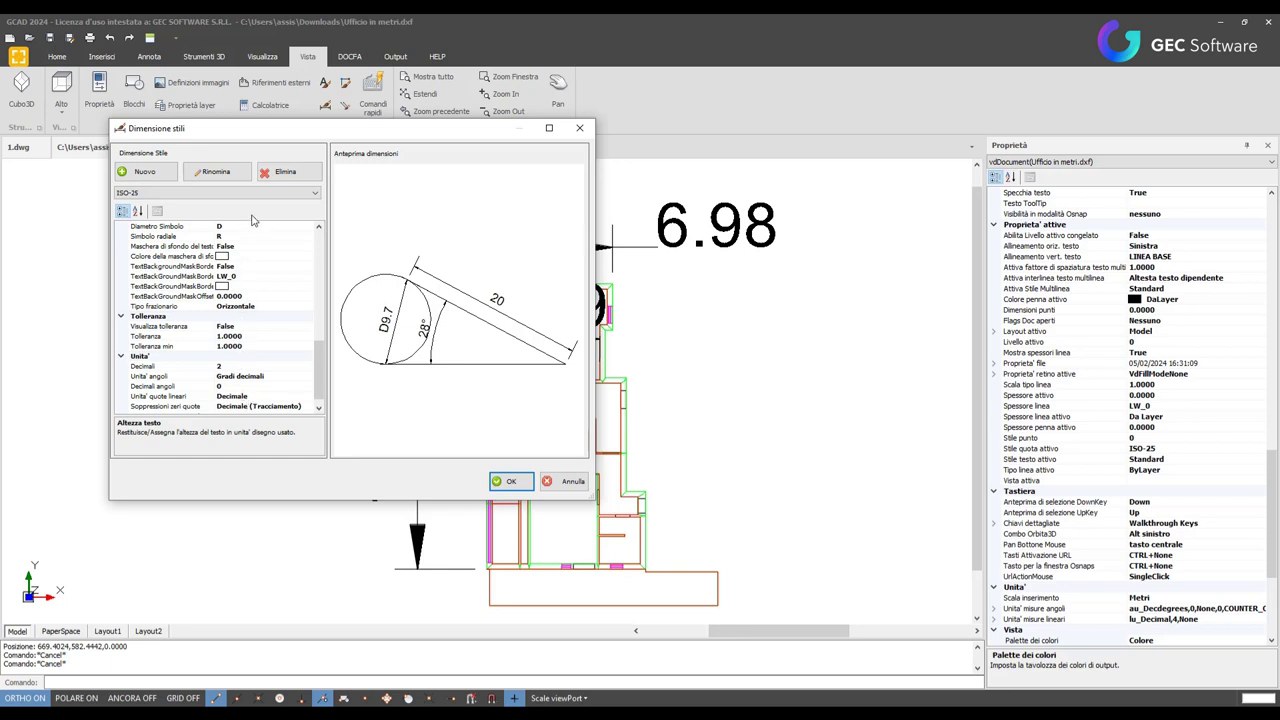
{"action": "scroll", "coordinate": [213, 325], "scroll_direction": "up", "scroll_amount": 3}
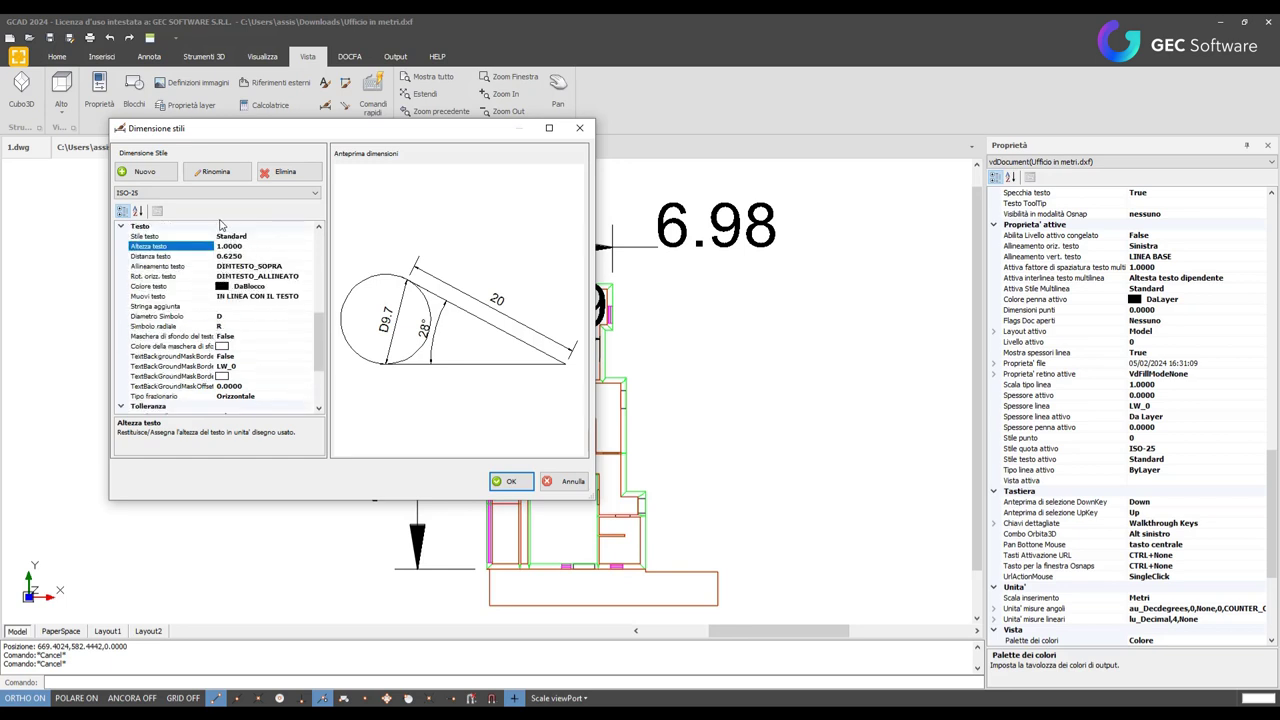
{"action": "left_click", "coordinate": [508, 481]}
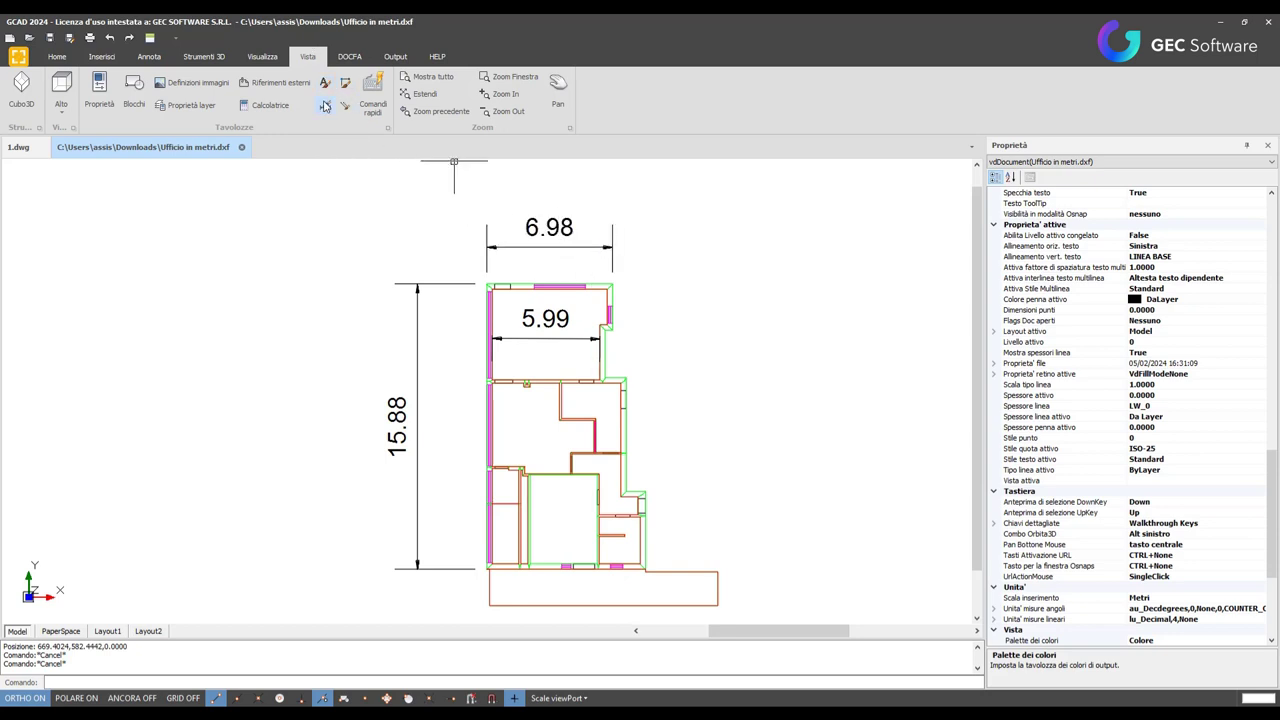
Look over the dimension style list, close the window, and select the 6.98 dimension
{"action": "left_click", "coordinate": [325, 106]}
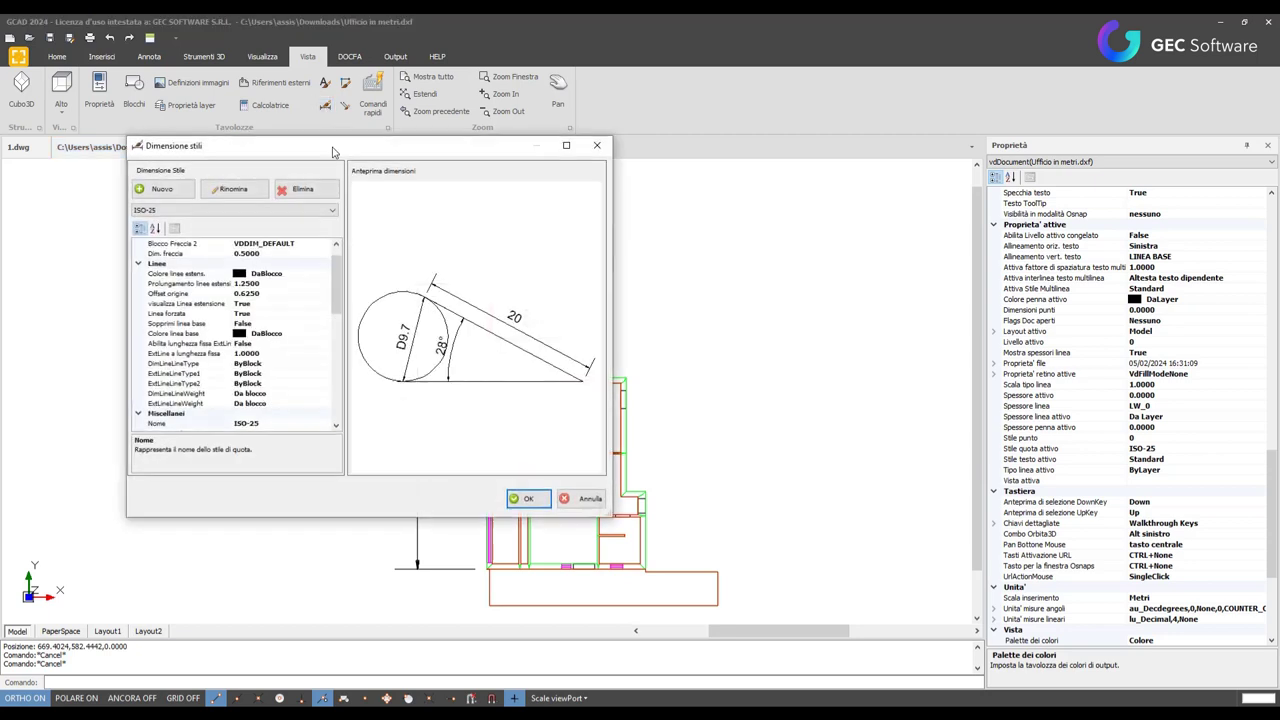
{"action": "left_click", "coordinate": [332, 210]}
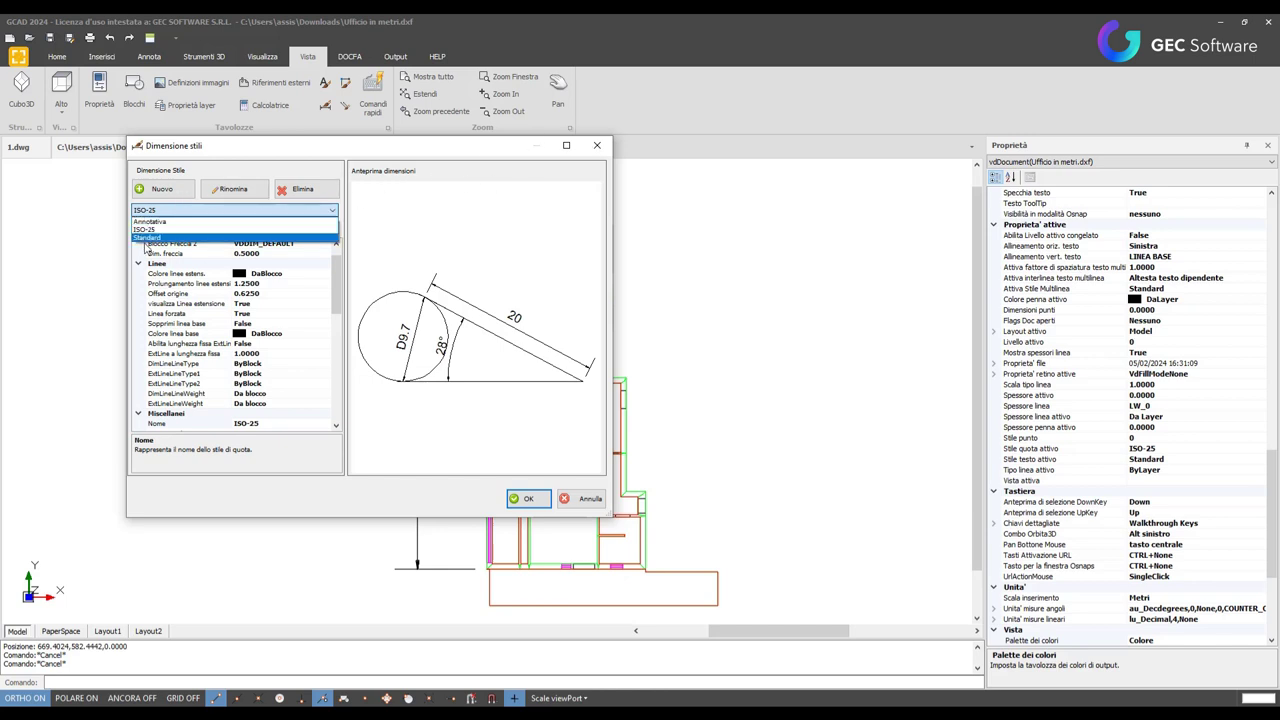
{"action": "left_click", "coordinate": [598, 147]}
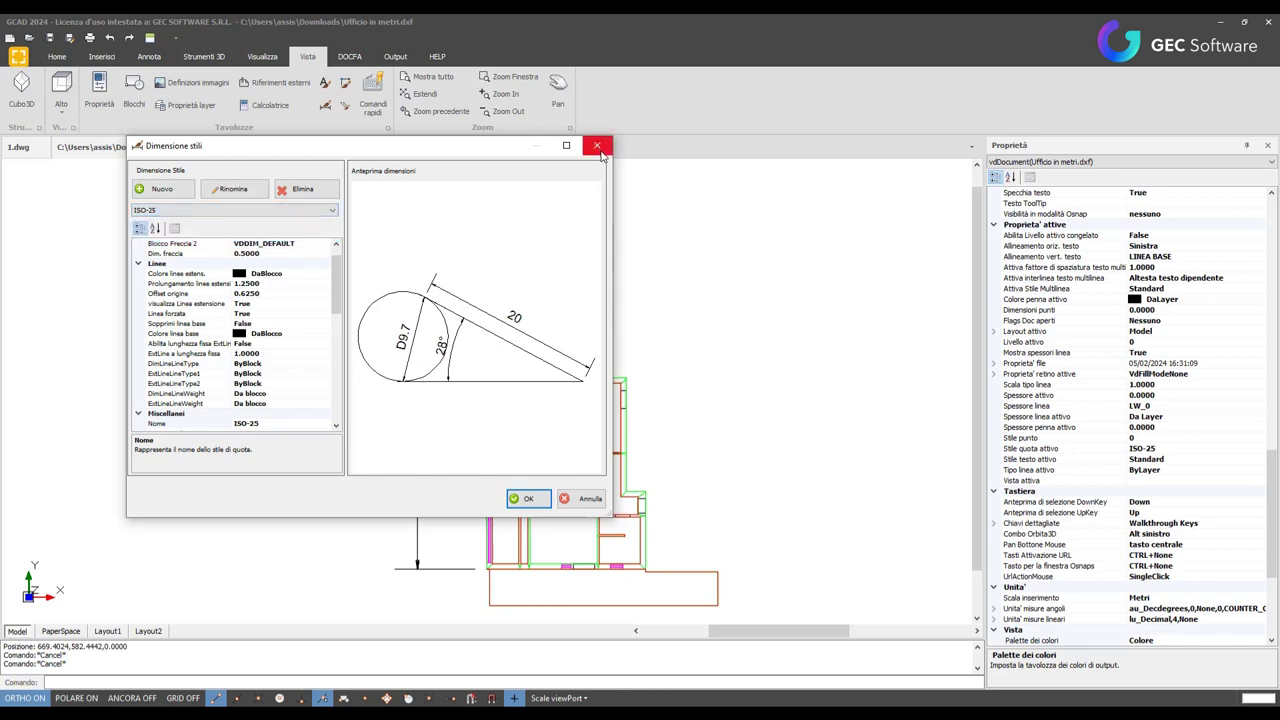
{"action": "left_click", "coordinate": [598, 147]}
{"action": "left_click", "coordinate": [567, 243]}
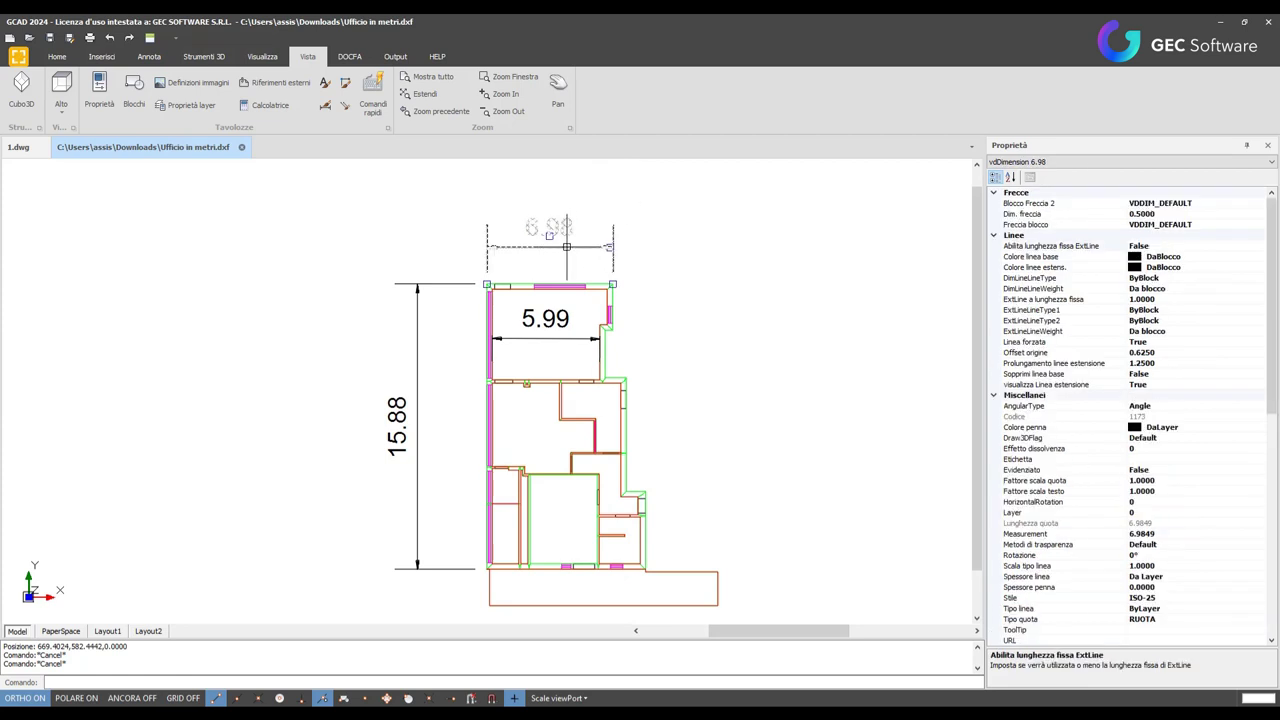
{"action": "mouse_move", "coordinate": [974, 618]}
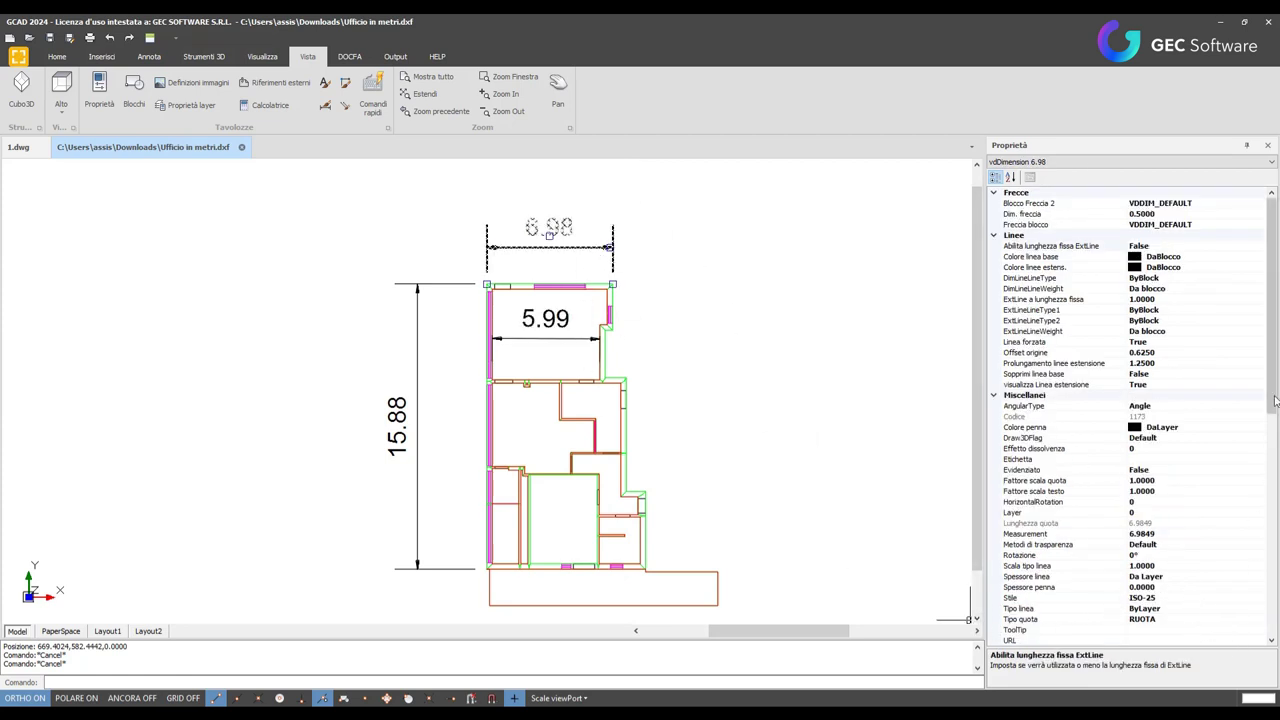
Set the 6.98 dimension's Stile property to Annotativa in Properties, then deselect it
{"action": "mouse_move", "coordinate": [1275, 400]}
{"action": "left_mouse_down"}
{"action": "mouse_move", "coordinate": [1276, 617]}
{"action": "mouse_move", "coordinate": [1046, 594]}
{"action": "left_mouse_up"}
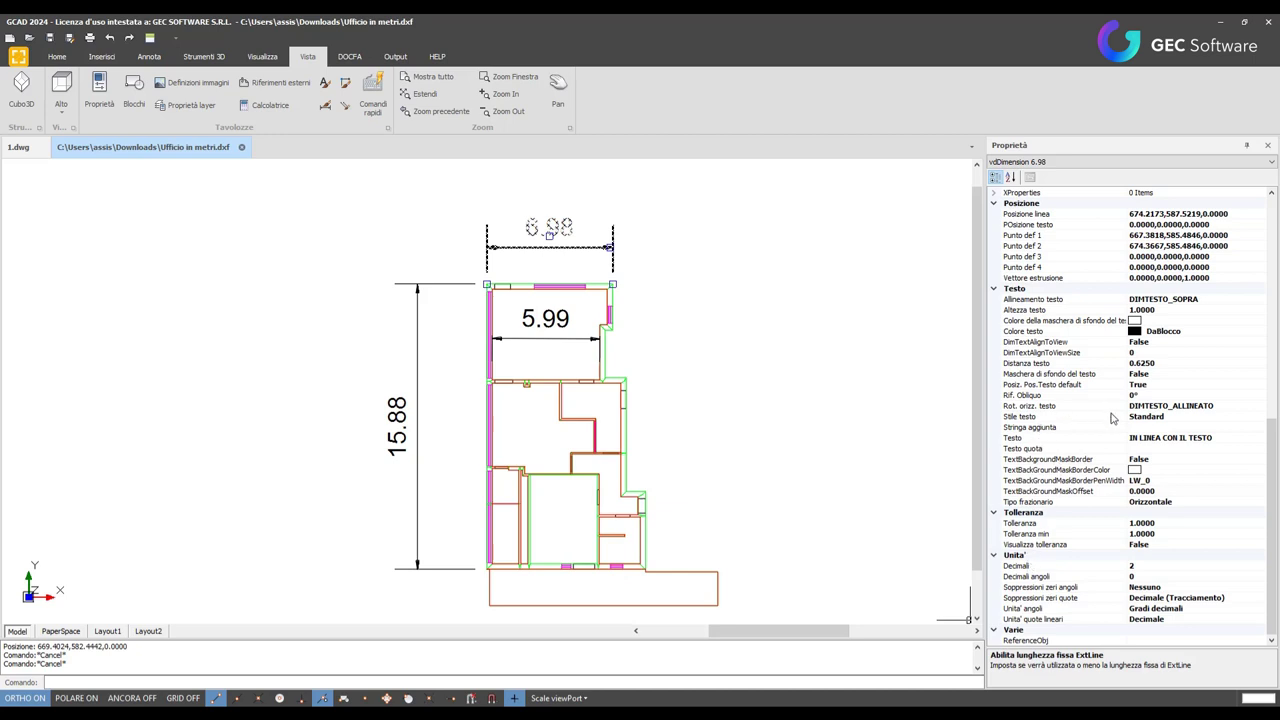
{"action": "scroll", "coordinate": [1178, 451], "scroll_direction": "up", "scroll_amount": 2}
{"action": "scroll", "coordinate": [1168, 478], "scroll_direction": "up", "scroll_amount": 2}
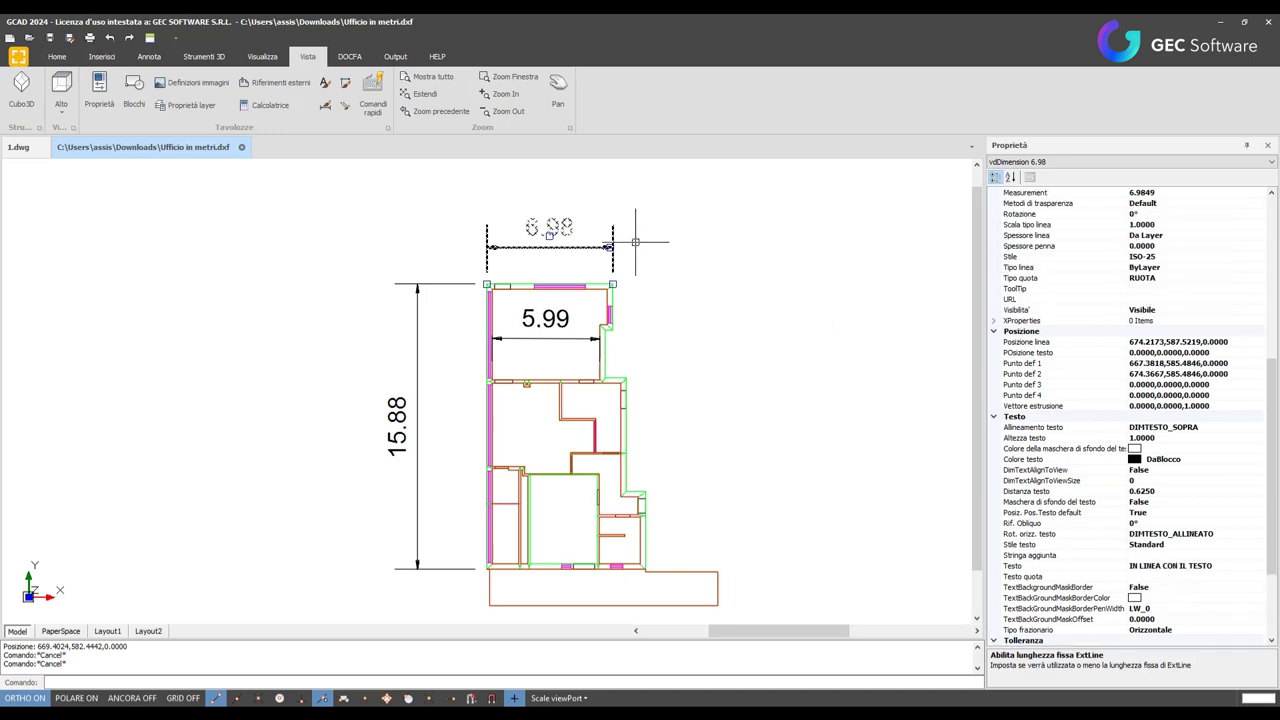
{"action": "scroll", "coordinate": [1201, 578], "scroll_direction": "up", "scroll_amount": 10}
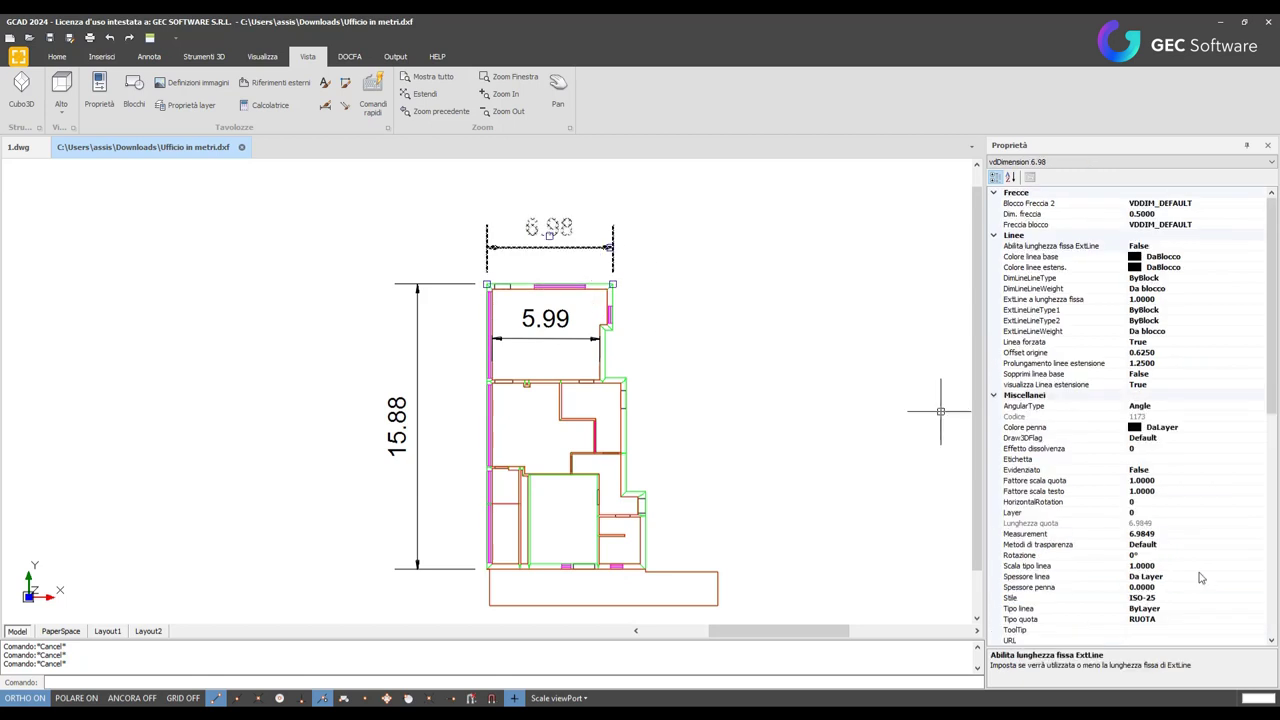
{"action": "left_click", "coordinate": [1236, 599]}
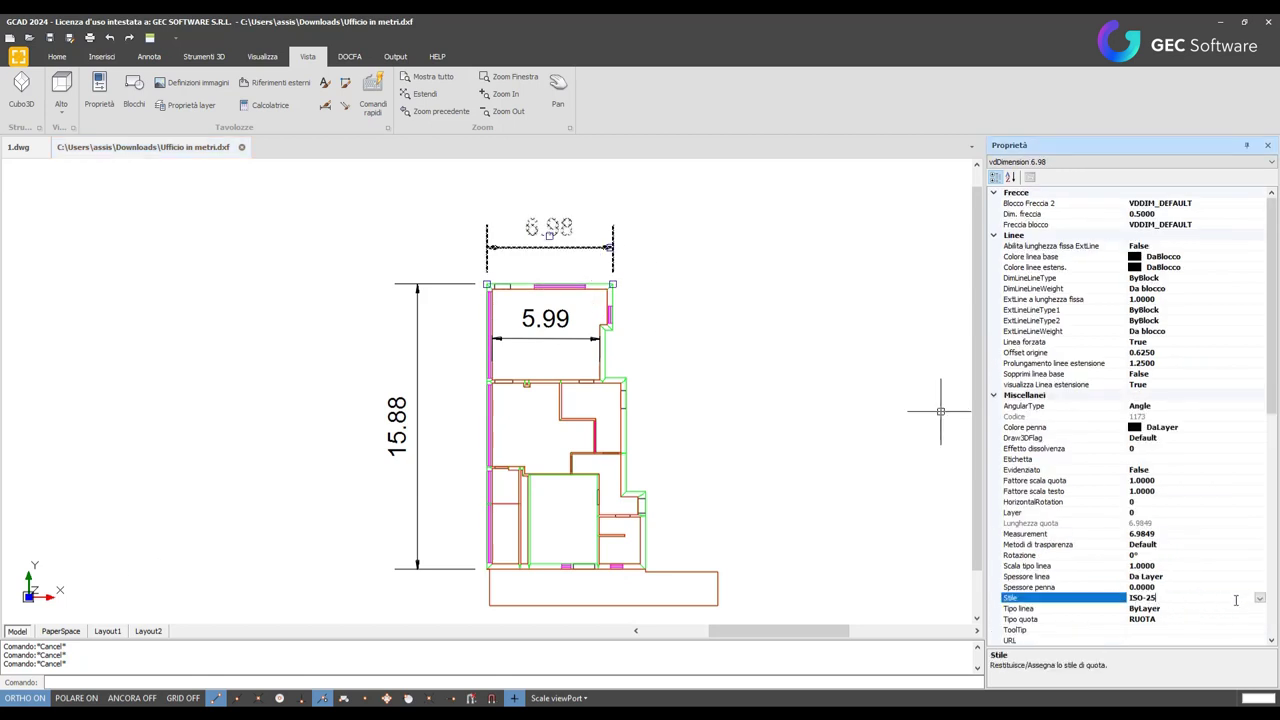
{"action": "left_click", "coordinate": [1260, 598]}
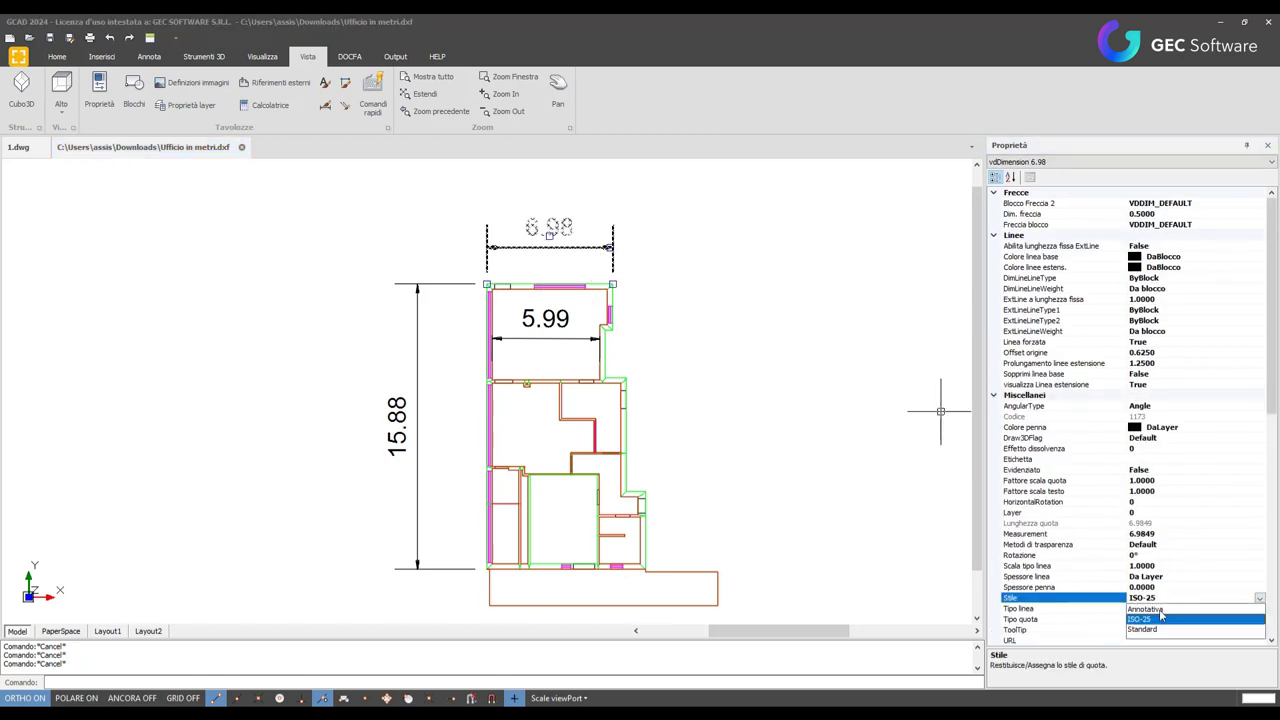
{"action": "left_click", "coordinate": [1158, 610]}
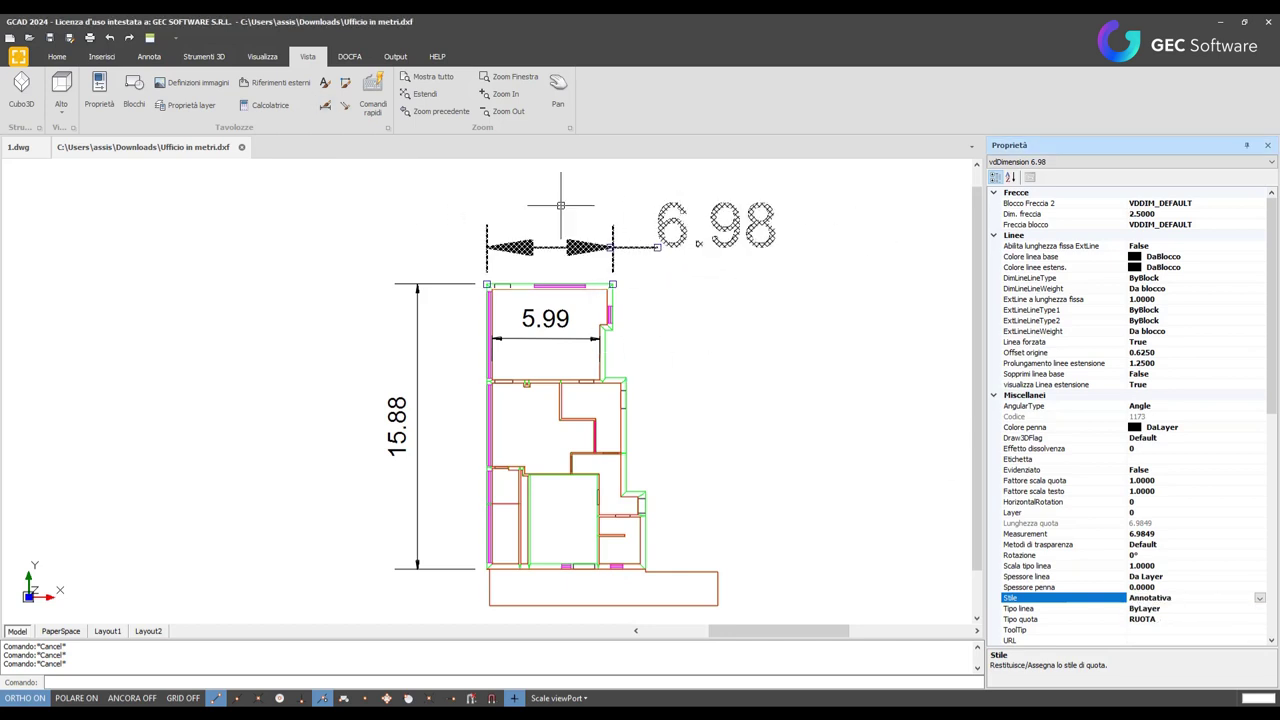
{"action": "left_click", "coordinate": [700, 266]}
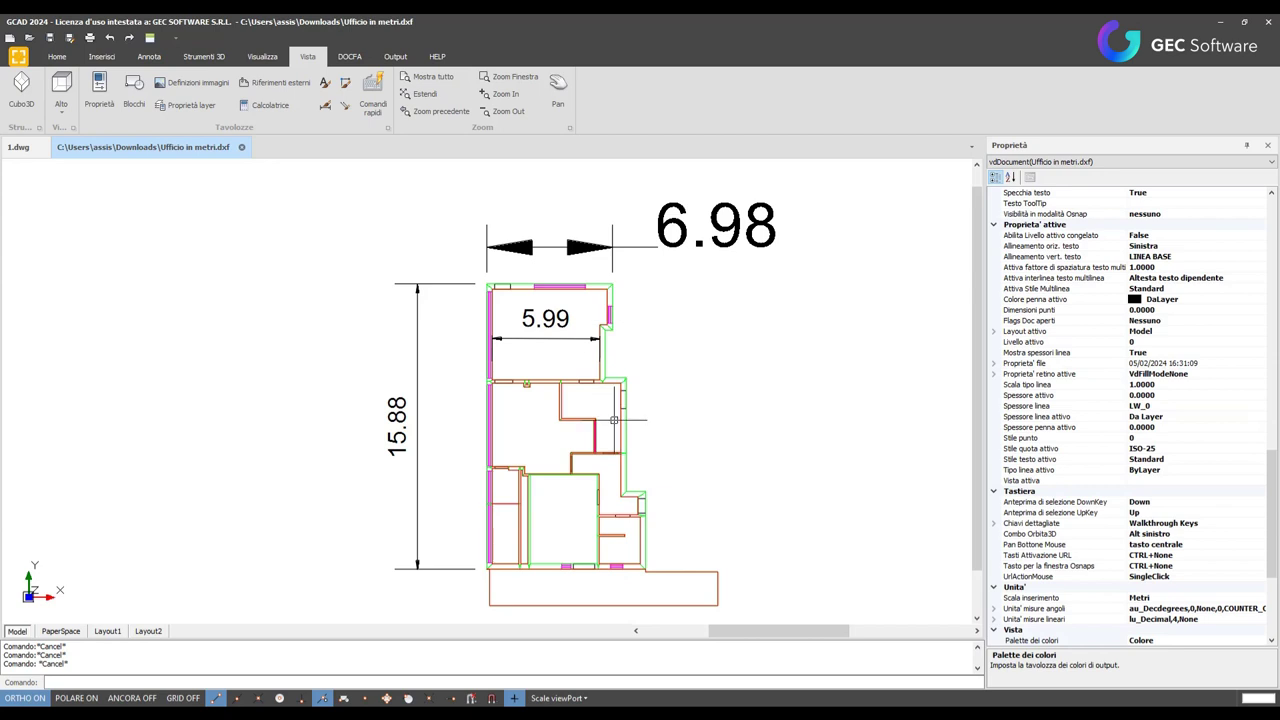